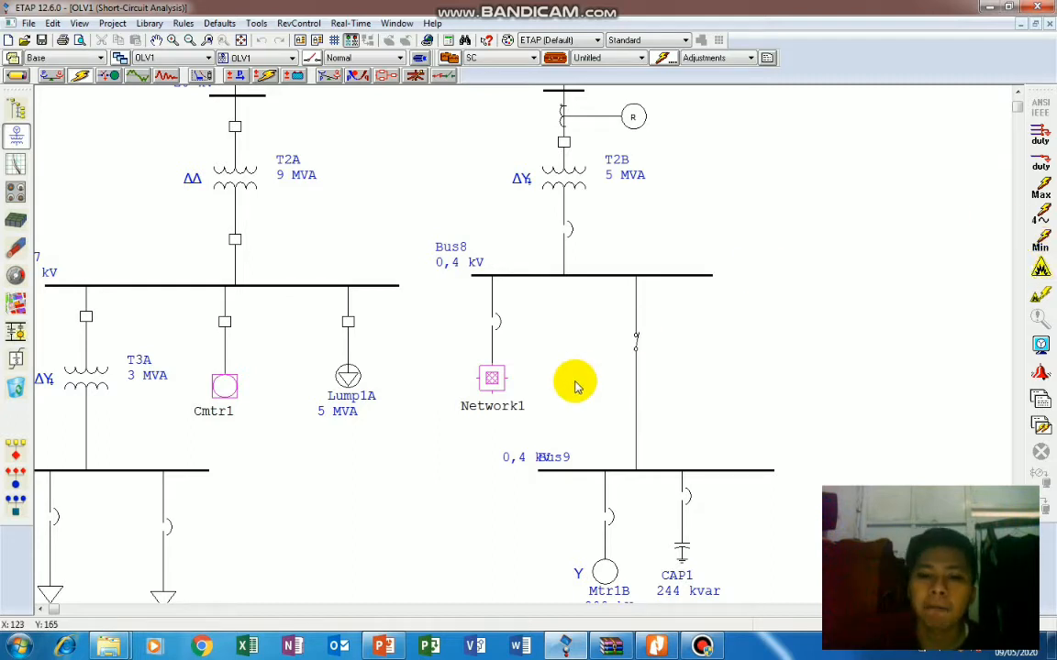
Switch the standard of the SC short-circuit study case to IEC.
scroll(587, 376, "down", 3)
scroll(605, 362, "up", 4)
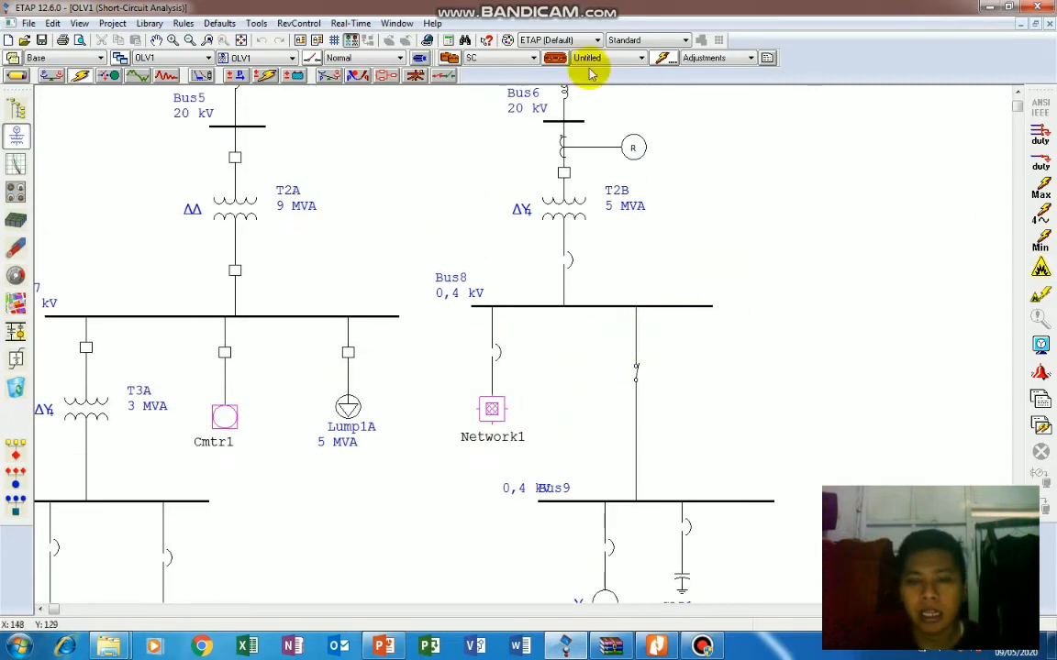
left_click(558, 61)
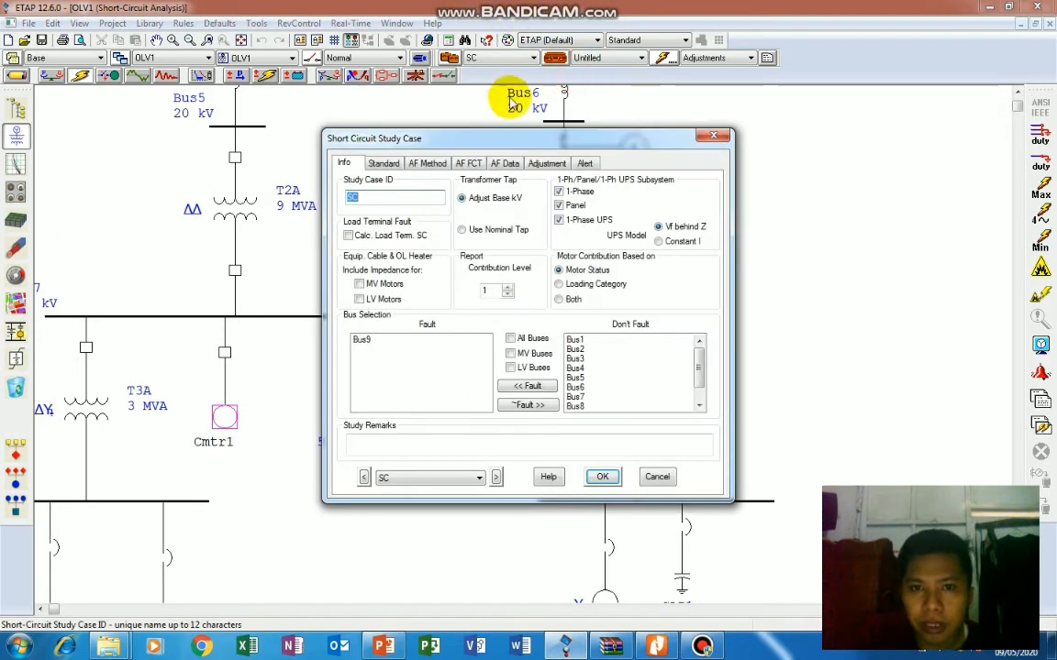
left_click(383, 164)
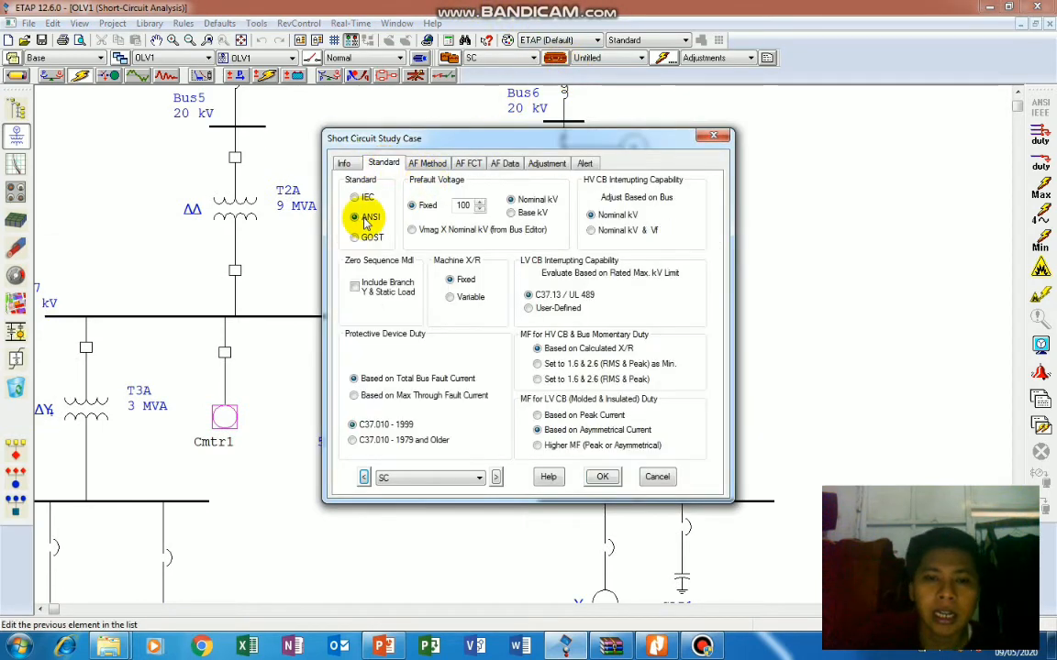
left_click(363, 198)
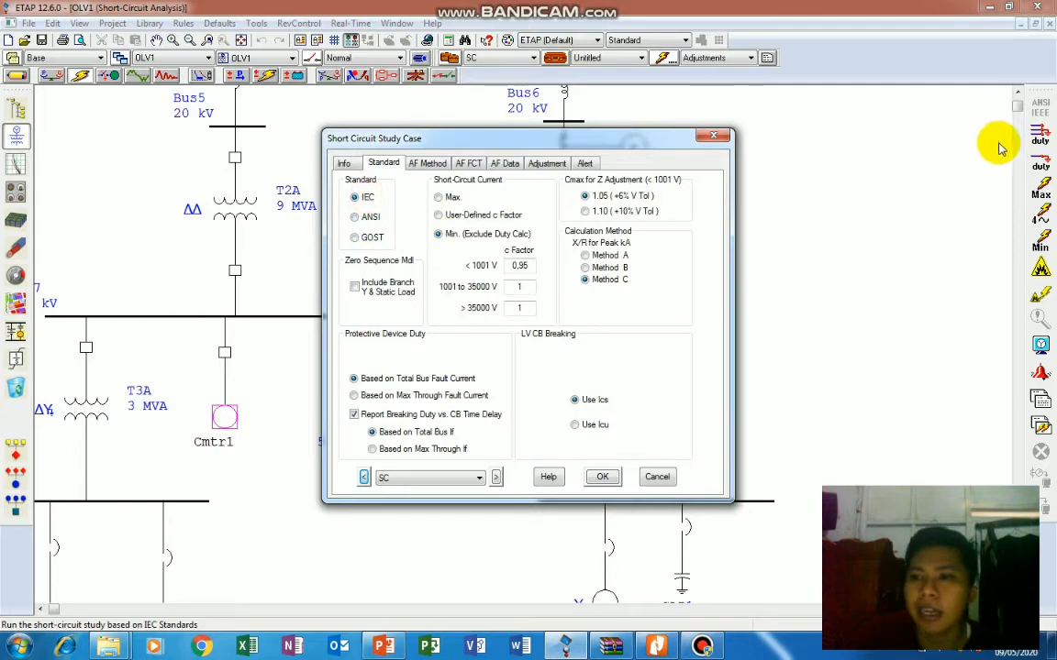
left_click(602, 476)
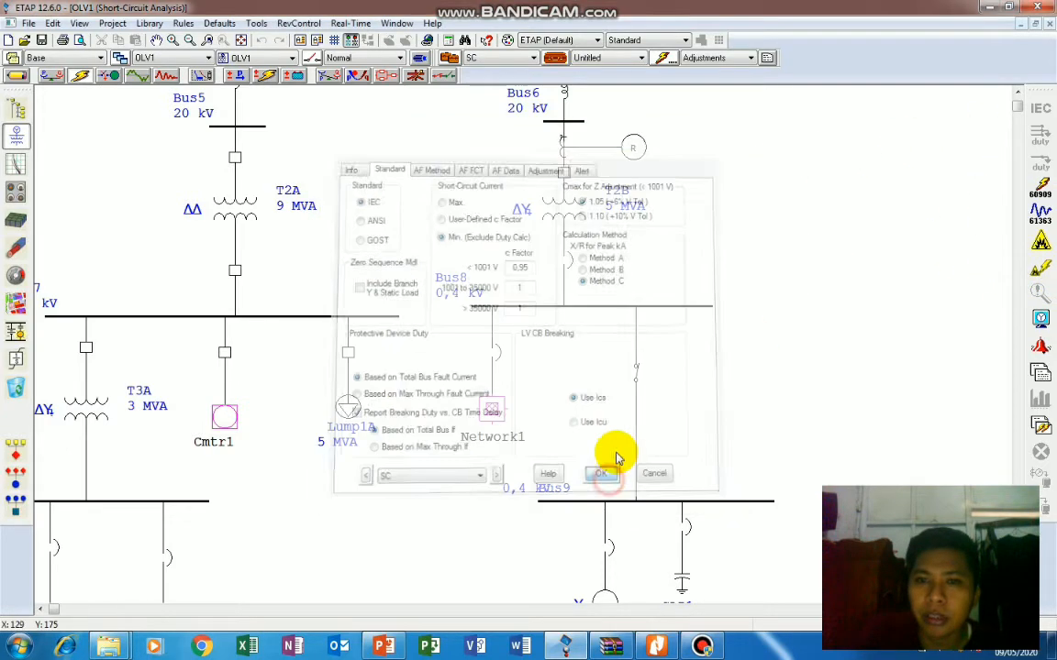
Set the SC study case's standard to ANSI and review its bus selection and arc flash method settings.
left_click(554, 57)
left_click(383, 162)
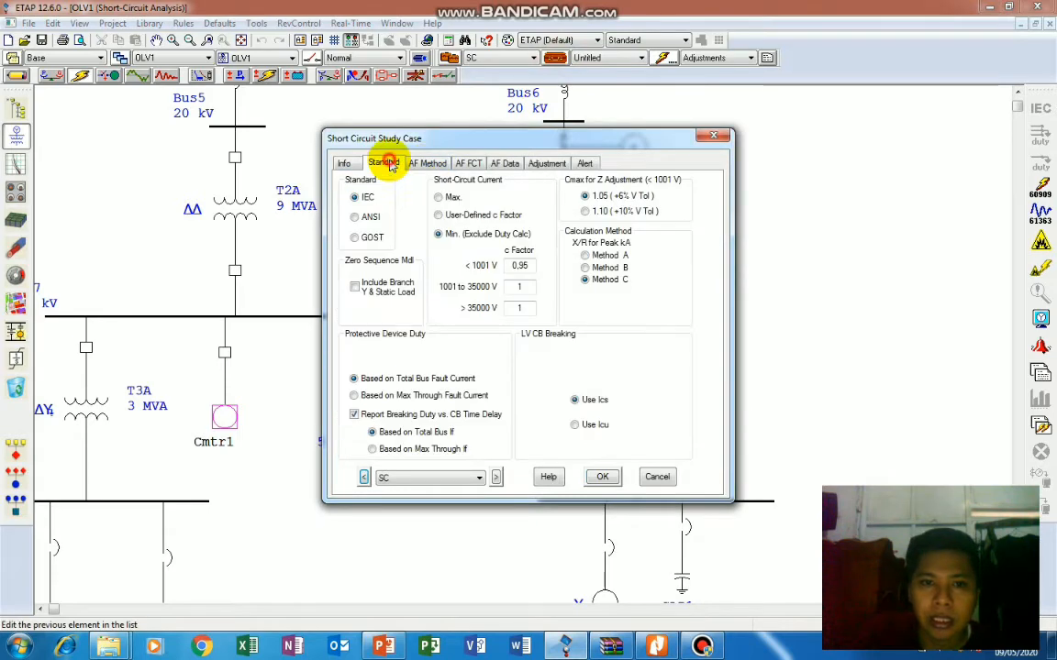
left_click(364, 218)
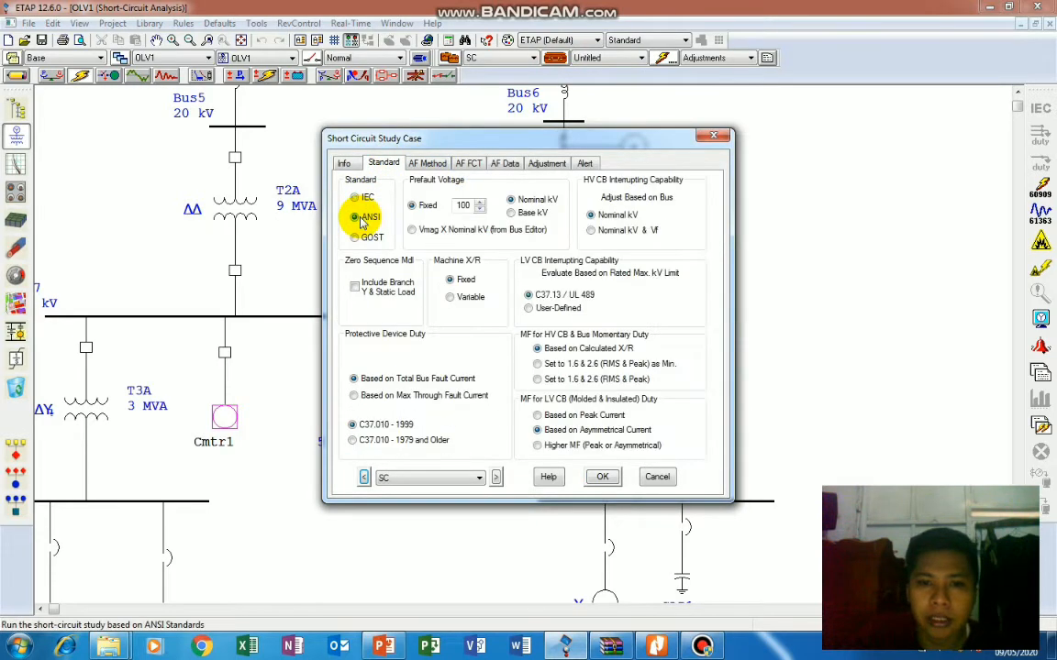
left_click(422, 166)
left_click(342, 163)
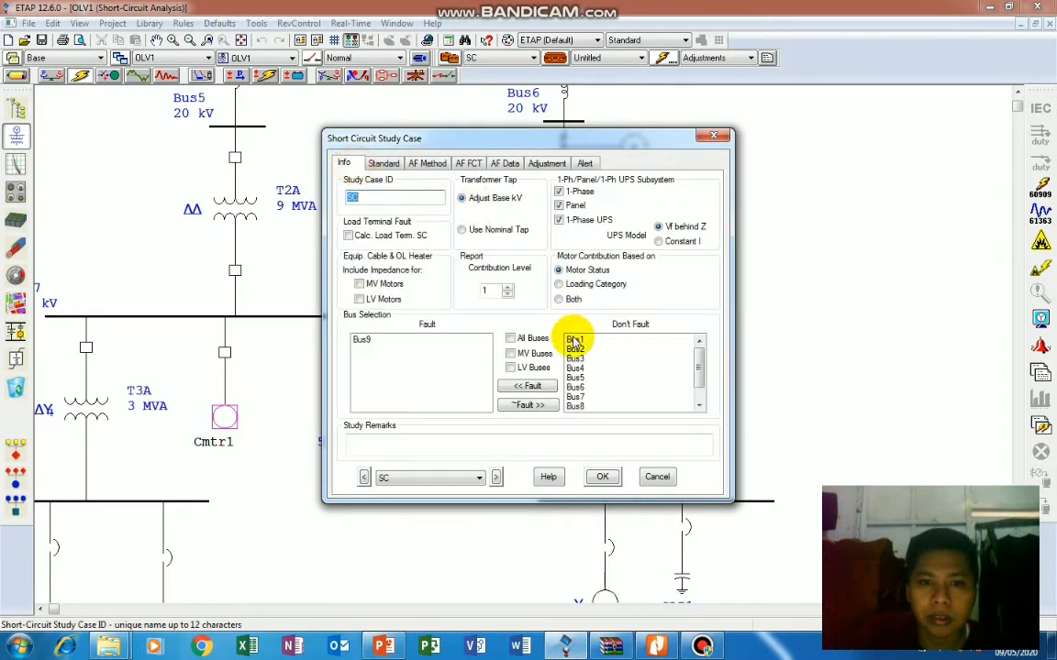
left_click(418, 164)
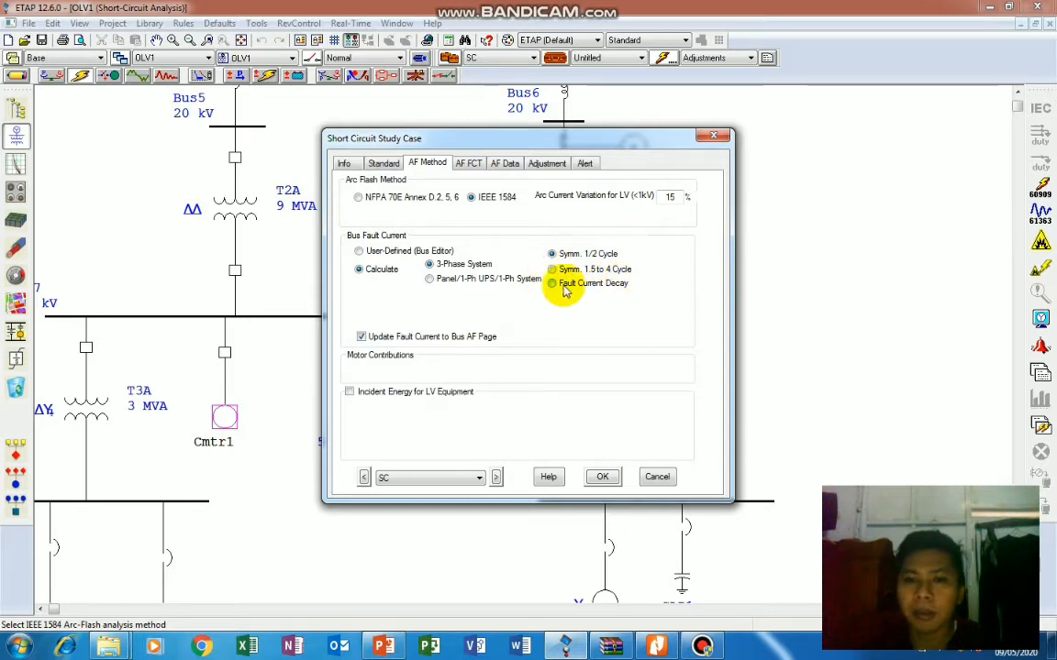
left_click(384, 163)
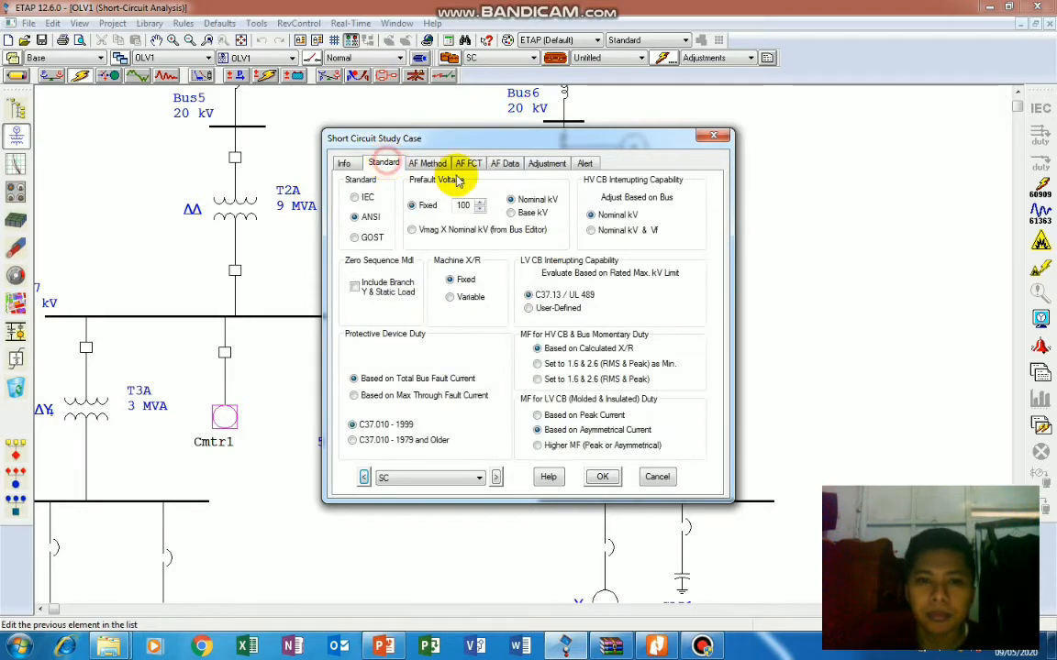
left_click(601, 476)
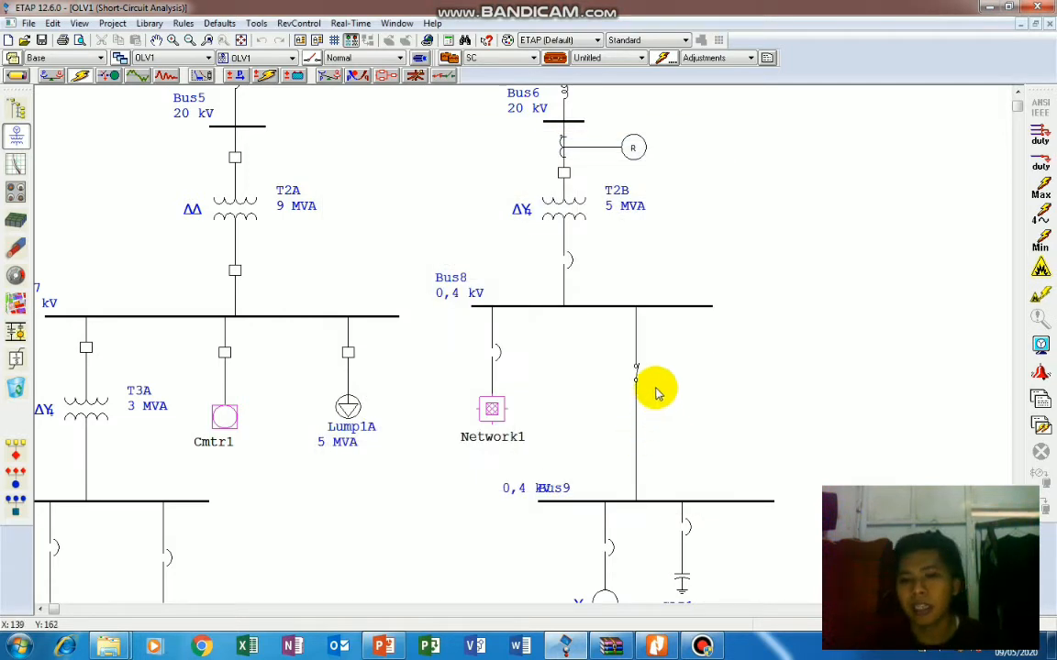
Mark Bus9 as the faulted bus and run the Max short-circuit calculation.
scroll(659, 403, "down", 3)
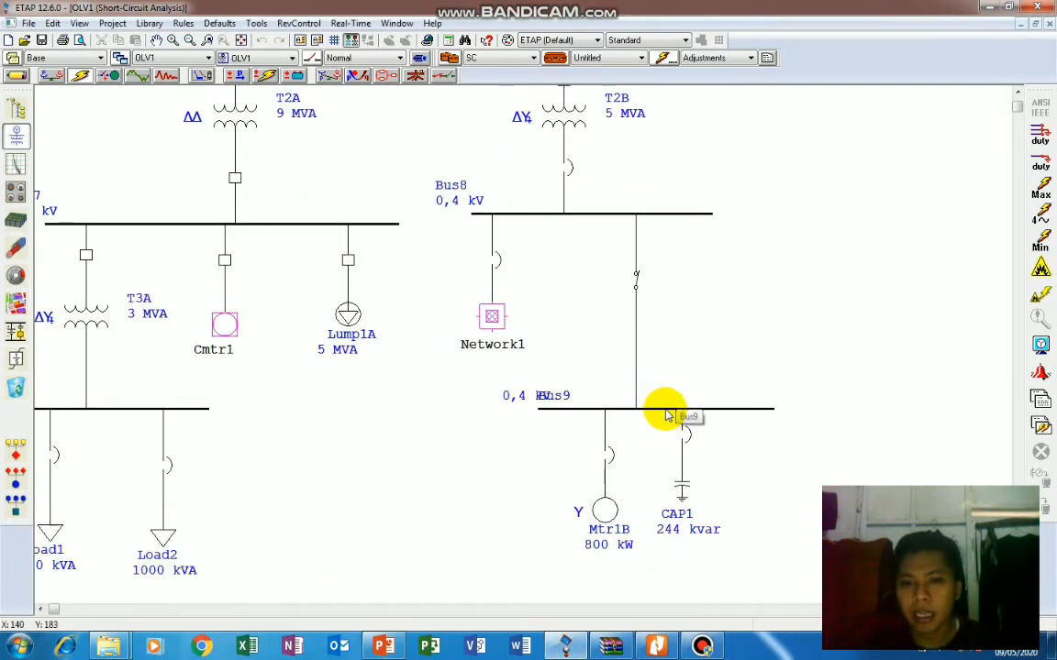
right_click(667, 415)
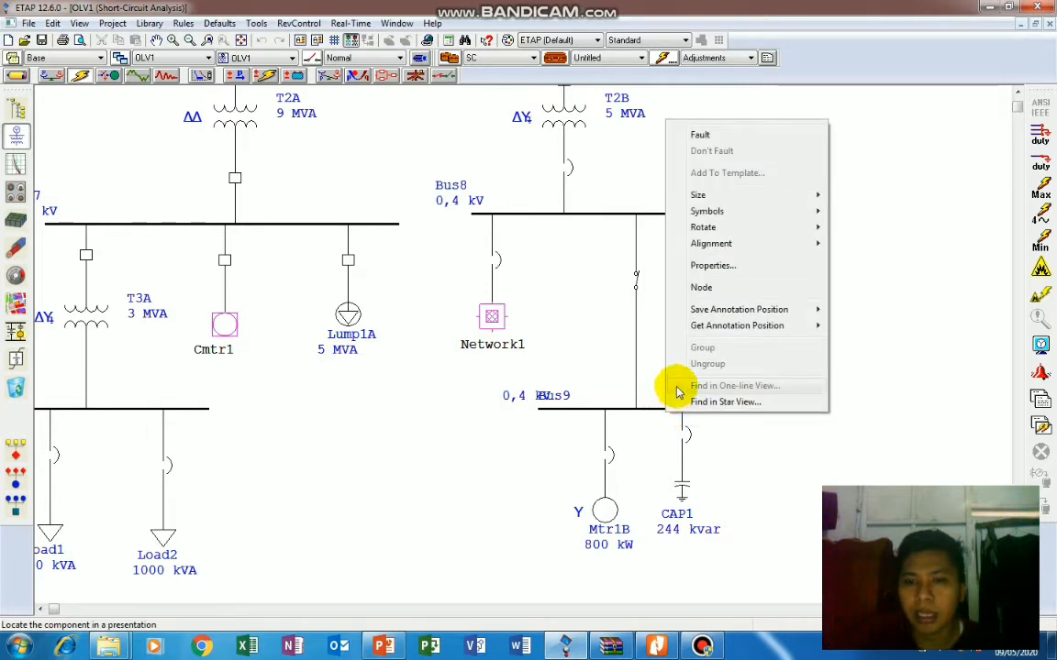
left_click(720, 140)
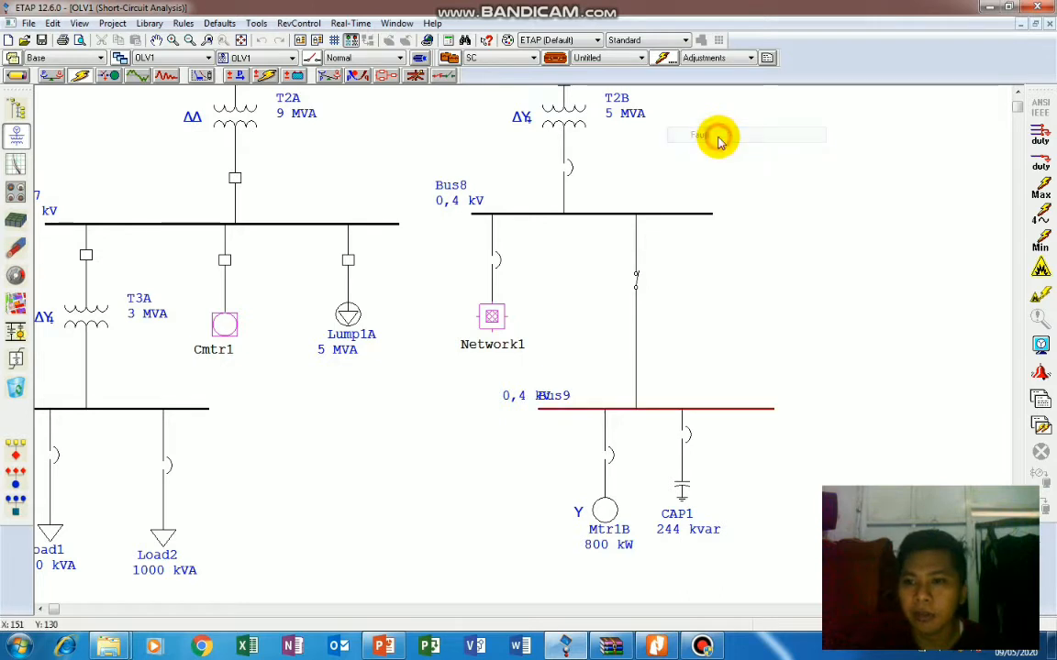
left_click(1042, 190)
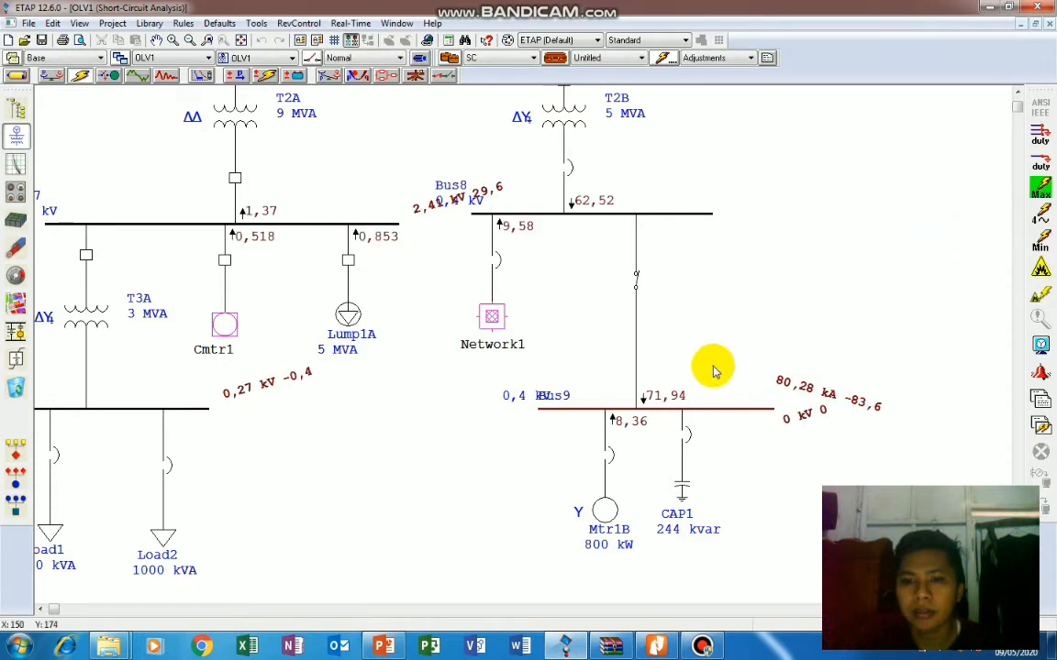
Check the fault type in the short-circuit display options and examine the 3-phase fault contributions along the feeders to Bus9.
scroll(748, 341, "down", 1)
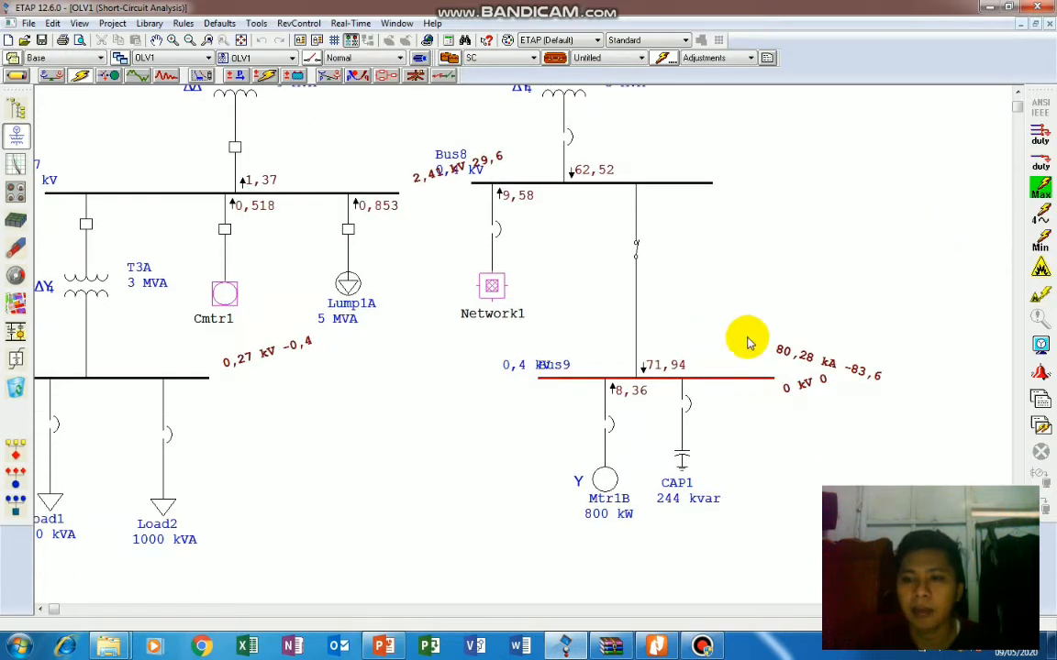
left_click(1042, 346)
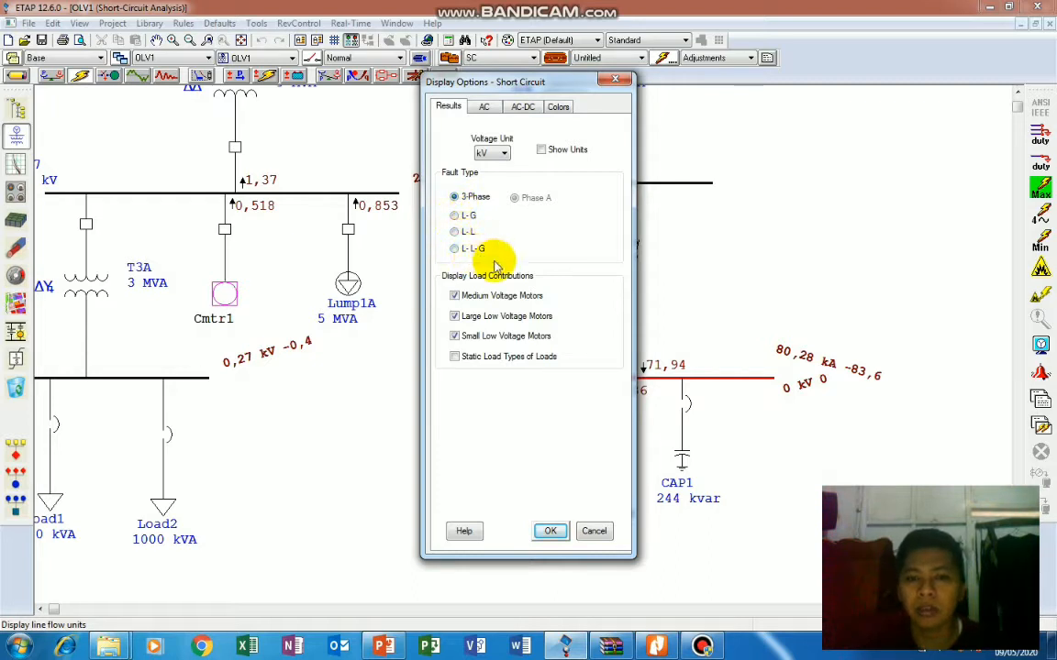
left_click(550, 532)
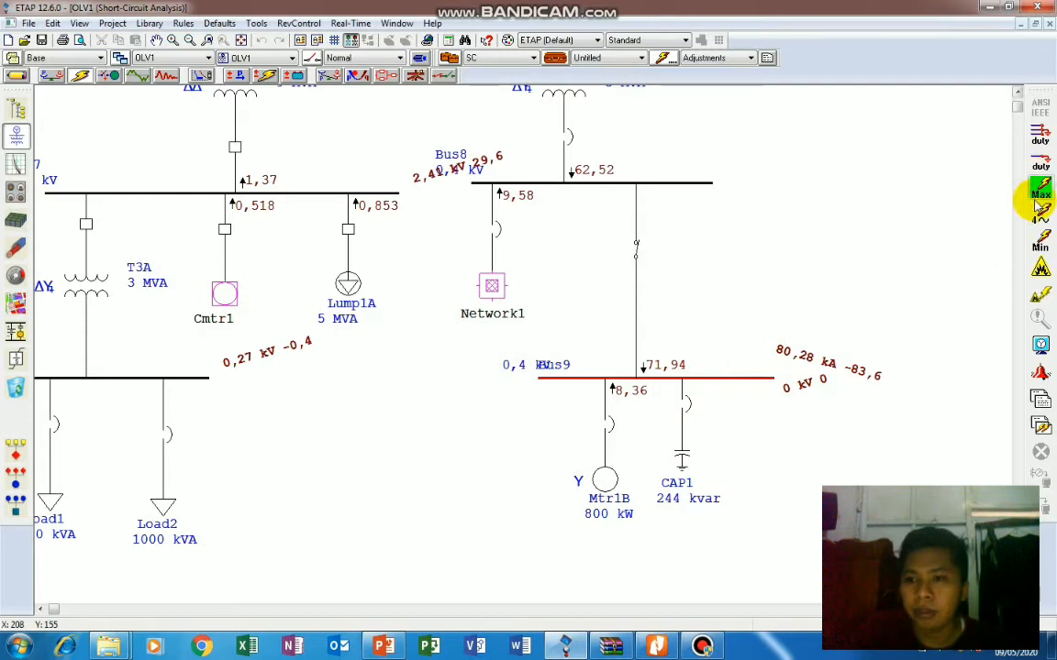
scroll(318, 283, "up", 3)
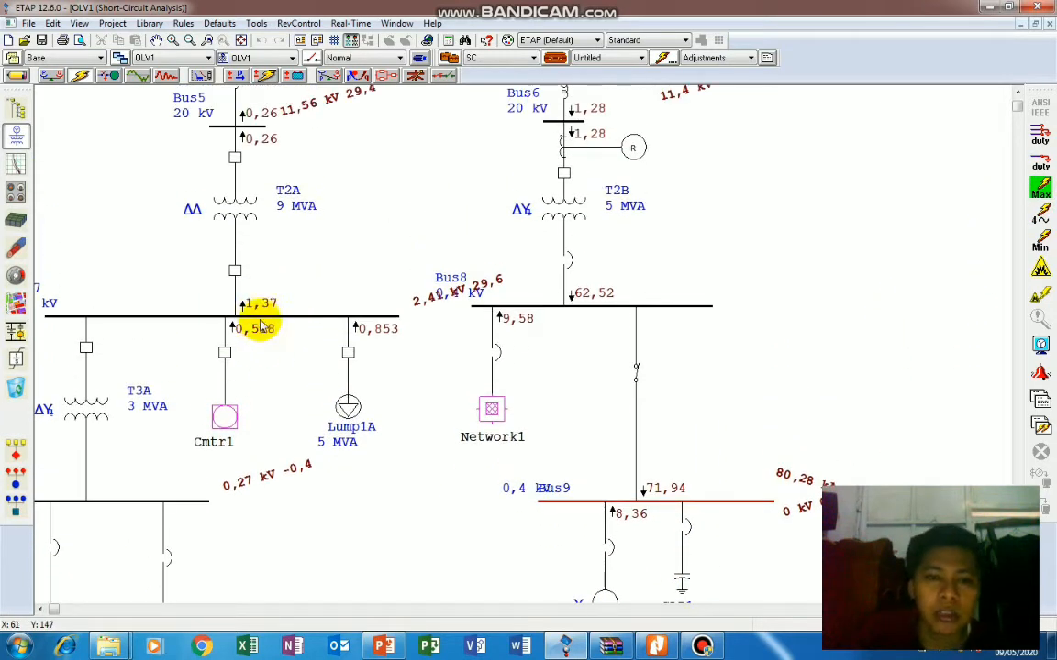
scroll(269, 336, "up", 1)
scroll(269, 337, "up", 1)
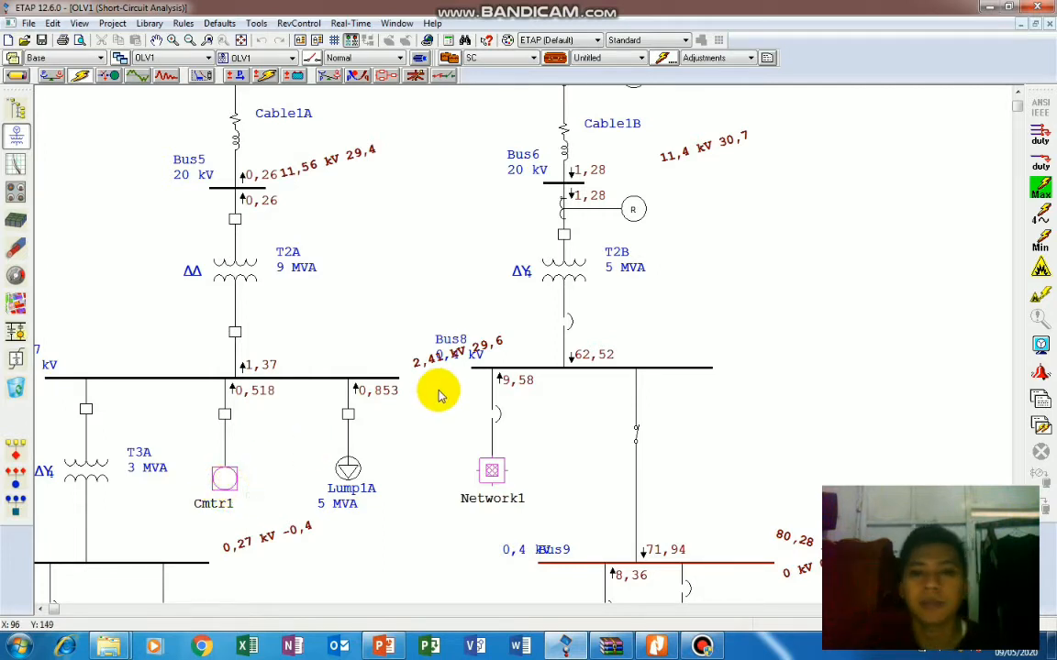
scroll(431, 401, "up", 3)
scroll(447, 365, "down", 4)
scroll(362, 410, "down", 2)
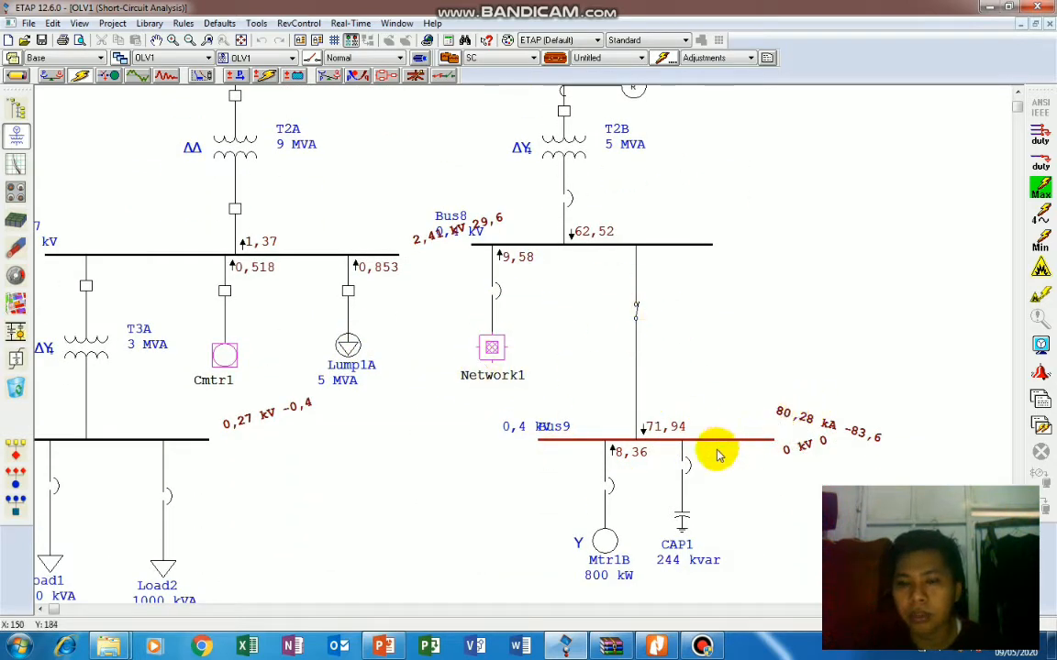
scroll(718, 454, "up", 1)
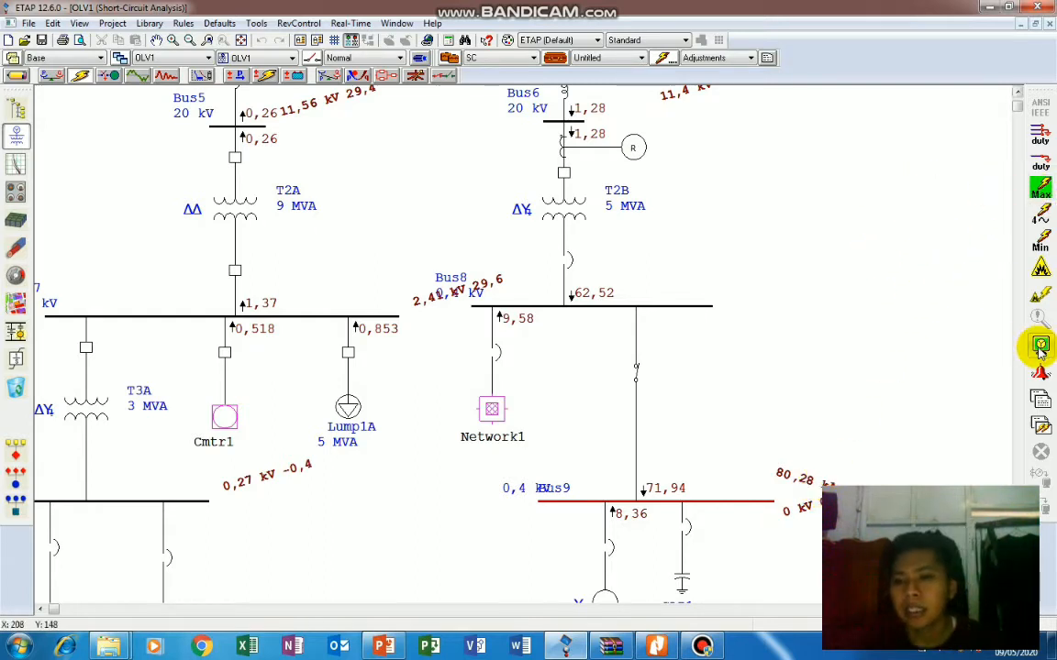
Display the L-G fault results on the one-line diagram and view the values at Bus9.
left_click(1039, 346)
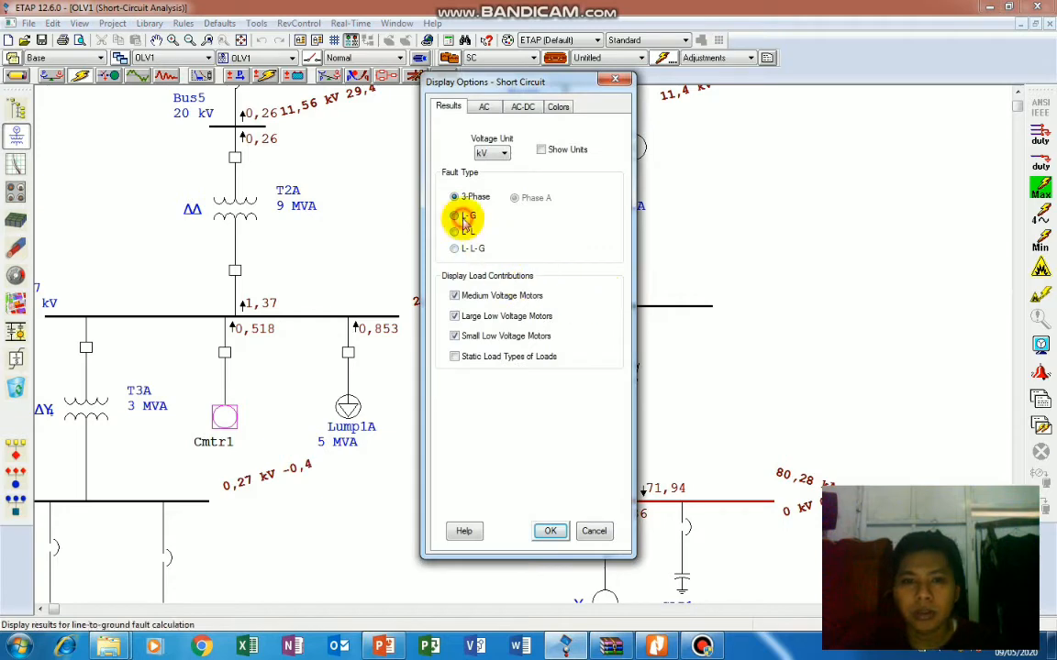
left_click(466, 219)
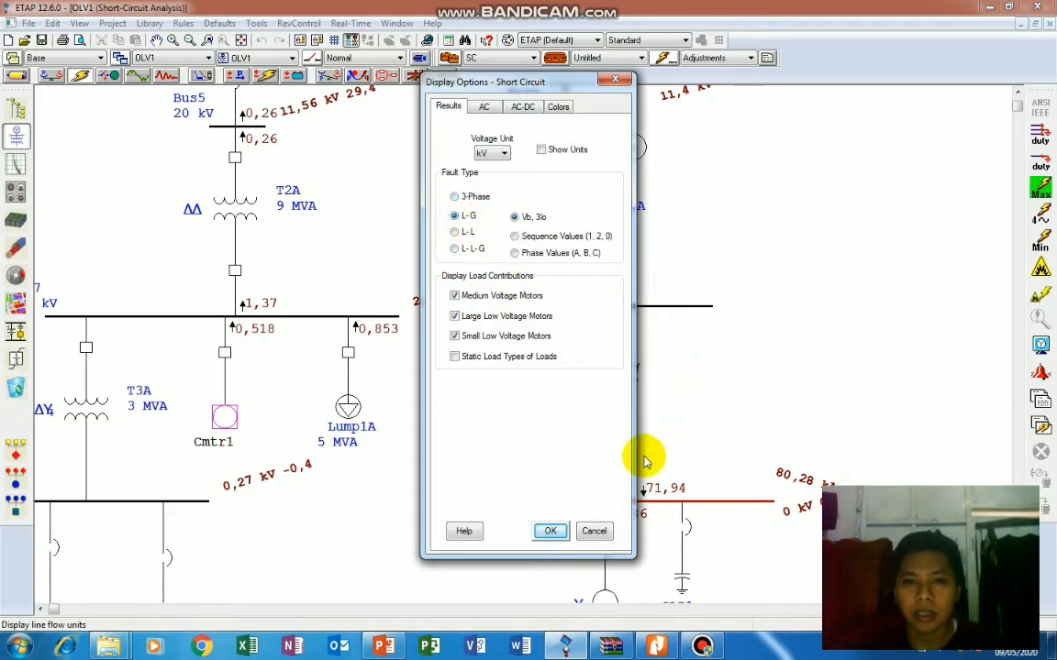
left_click(550, 530)
scroll(752, 486, "down", 3)
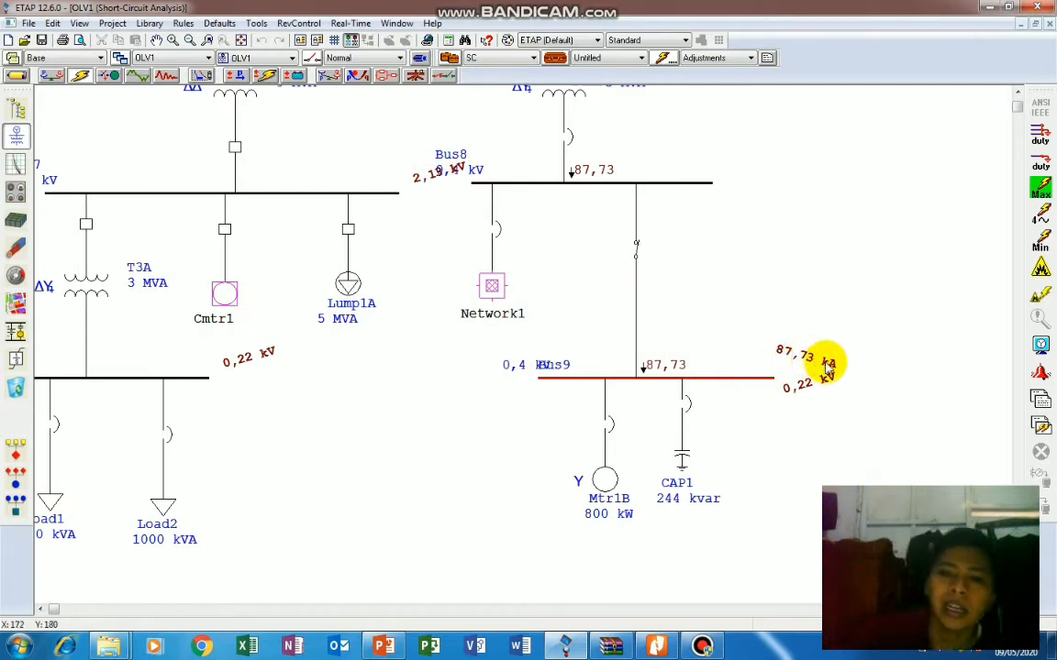
Switch the displayed fault type back to 3-Phase to compare the Bus9 results.
left_click(1040, 345)
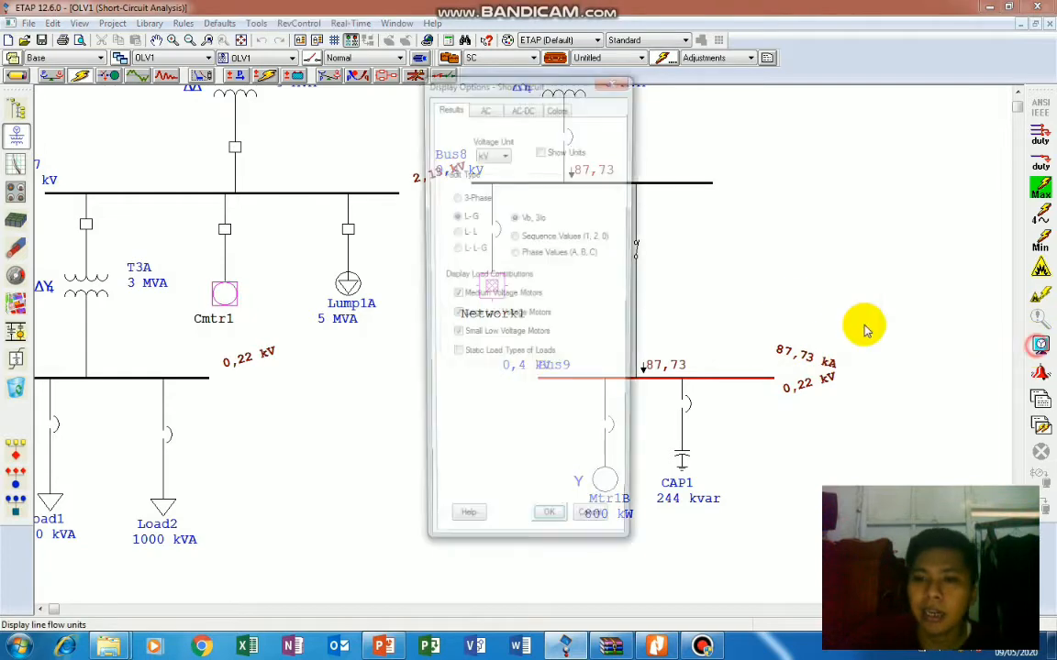
left_click(473, 197)
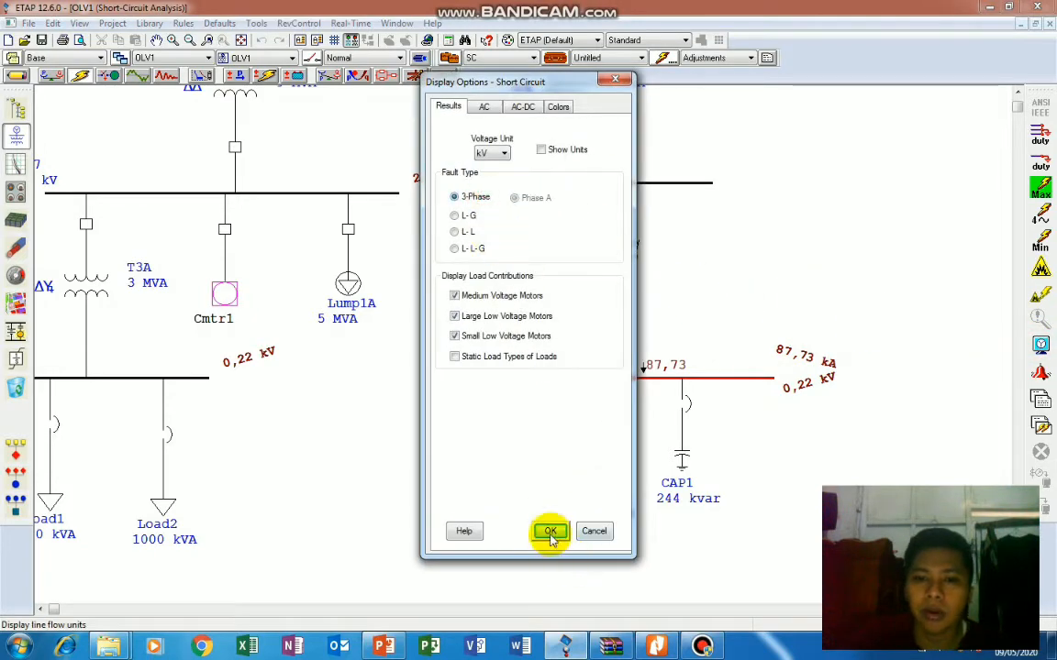
left_click(551, 534)
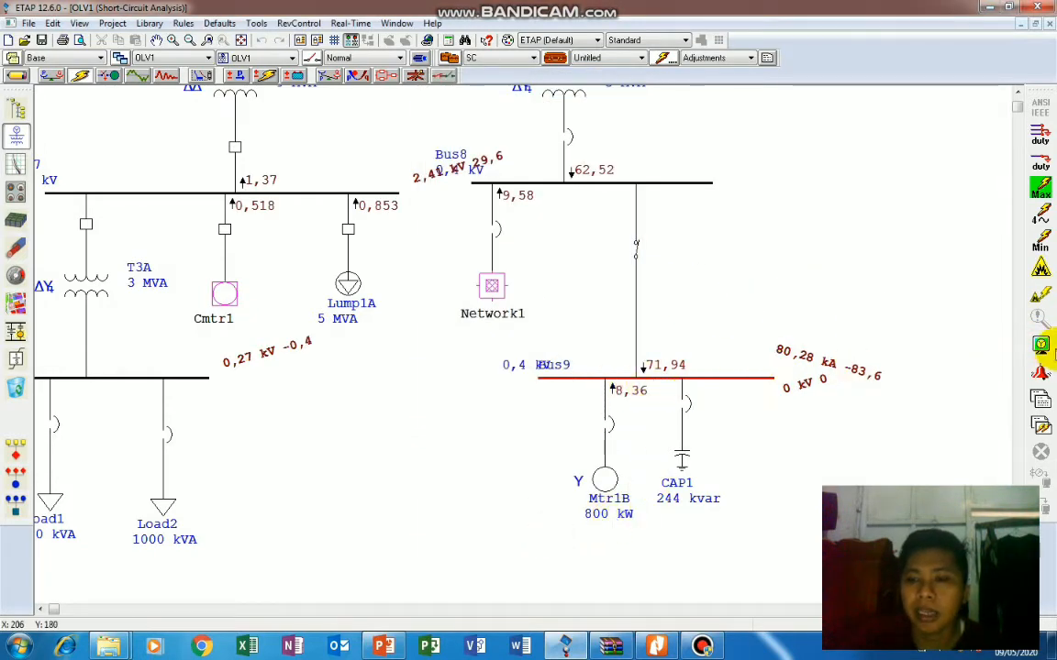
Return the displayed fault type to L-G and examine the fault currents around Bus8 and Bus9.
left_click(1041, 344)
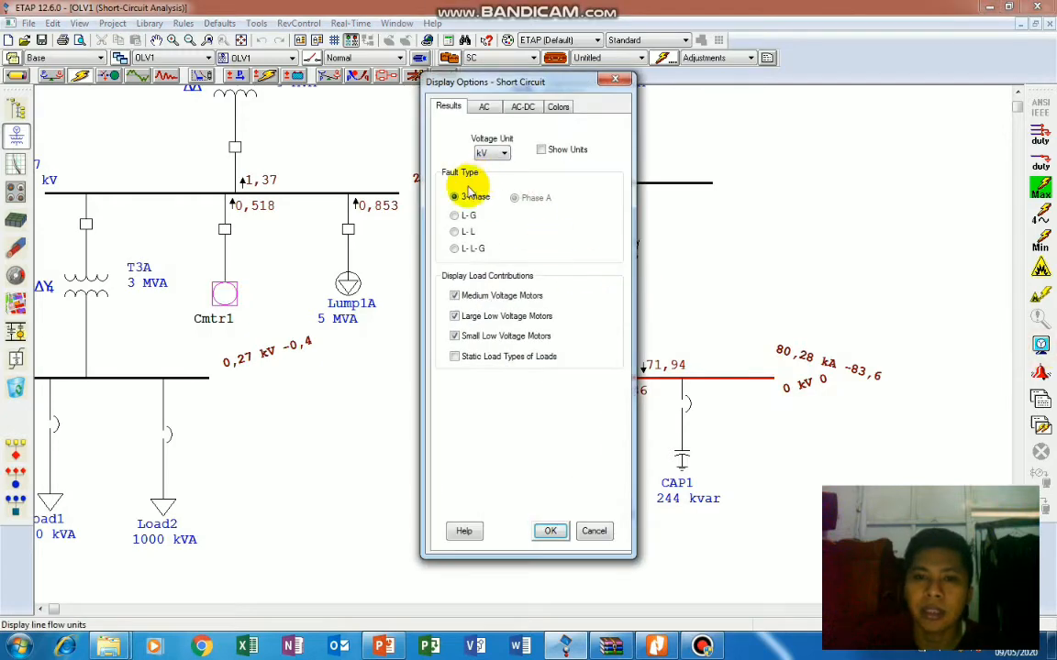
left_click(456, 215)
left_click(550, 531)
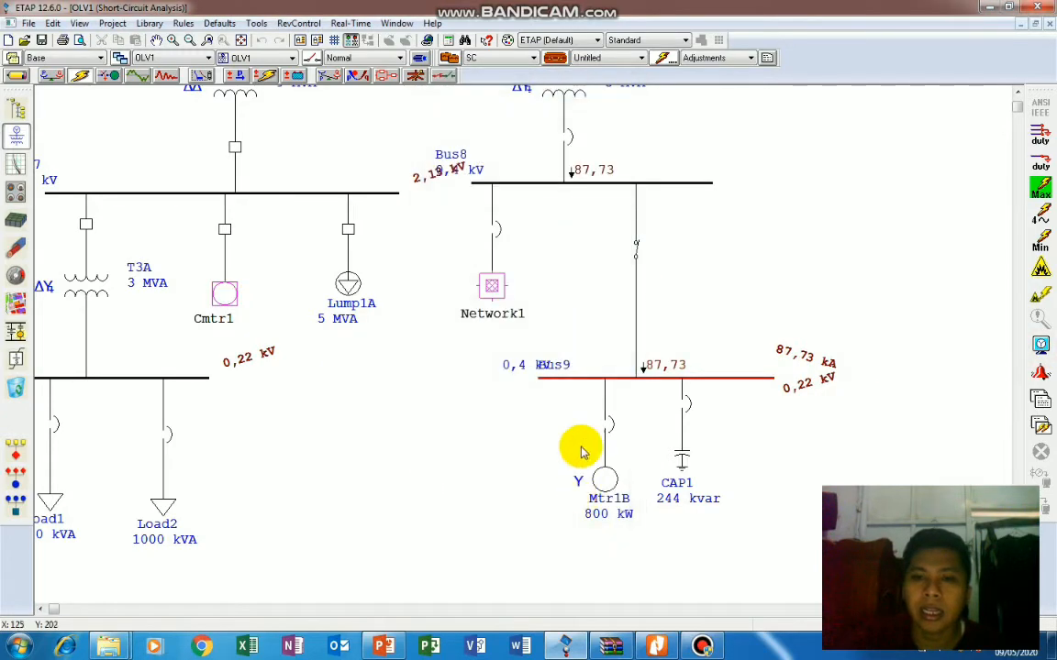
scroll(580, 449, "up", 2)
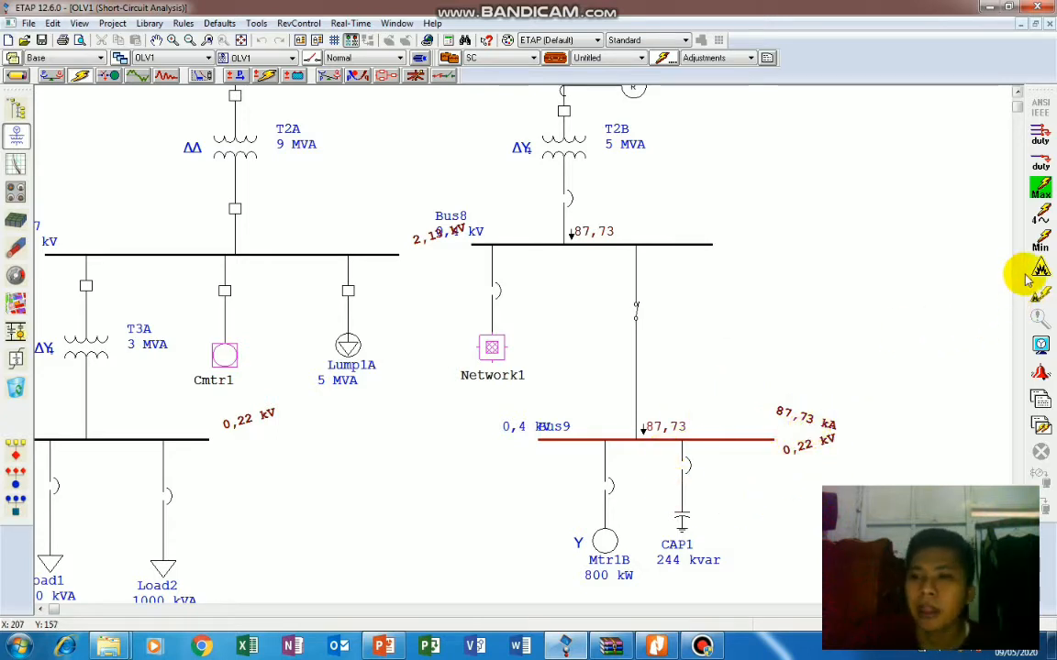
Display the L-L fault results as Phase Values (A, B, C) on the one-line diagram.
left_click(1041, 345)
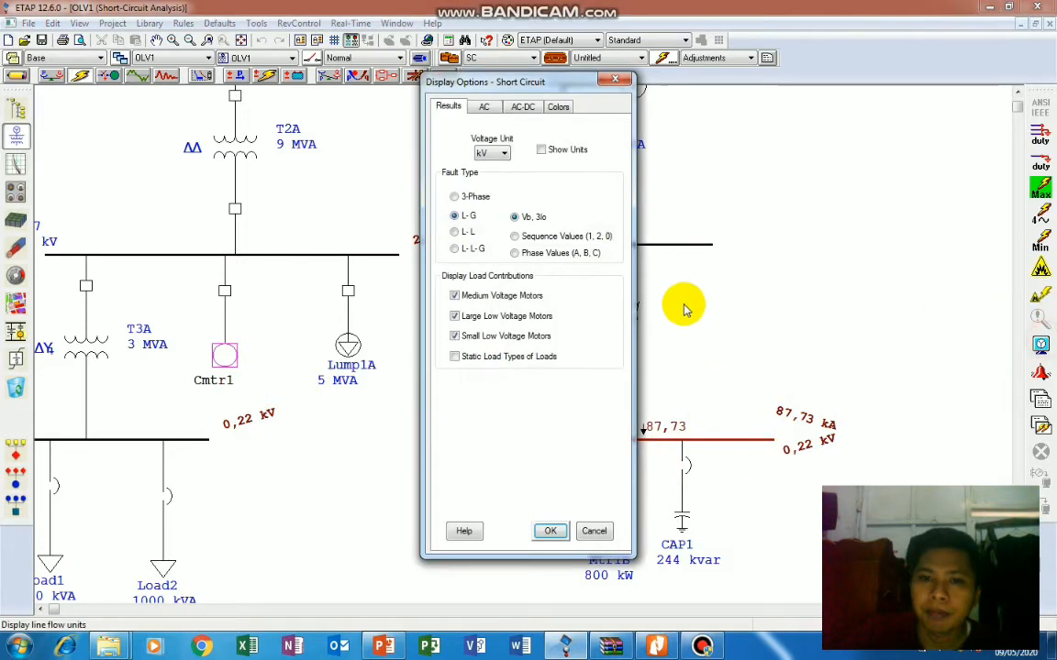
left_click(464, 232)
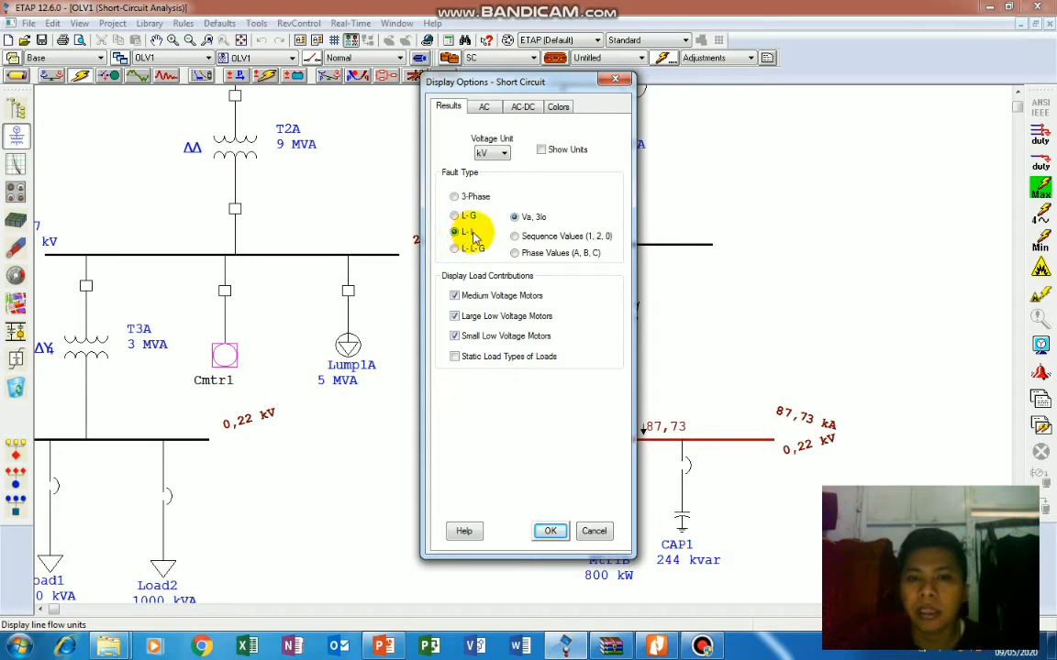
left_click(524, 254)
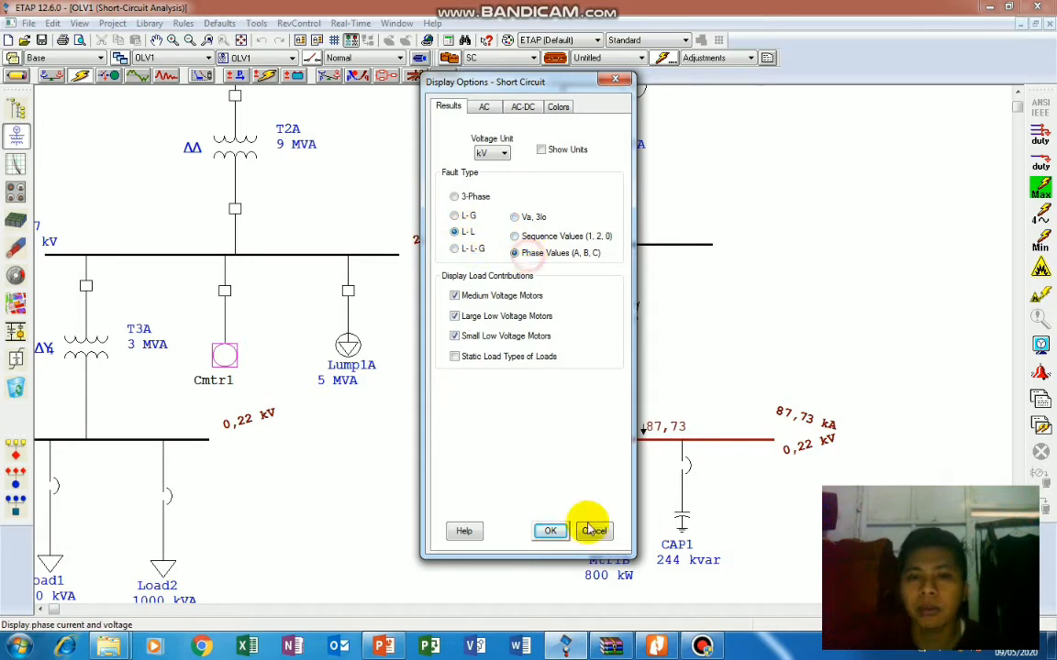
left_click(550, 531)
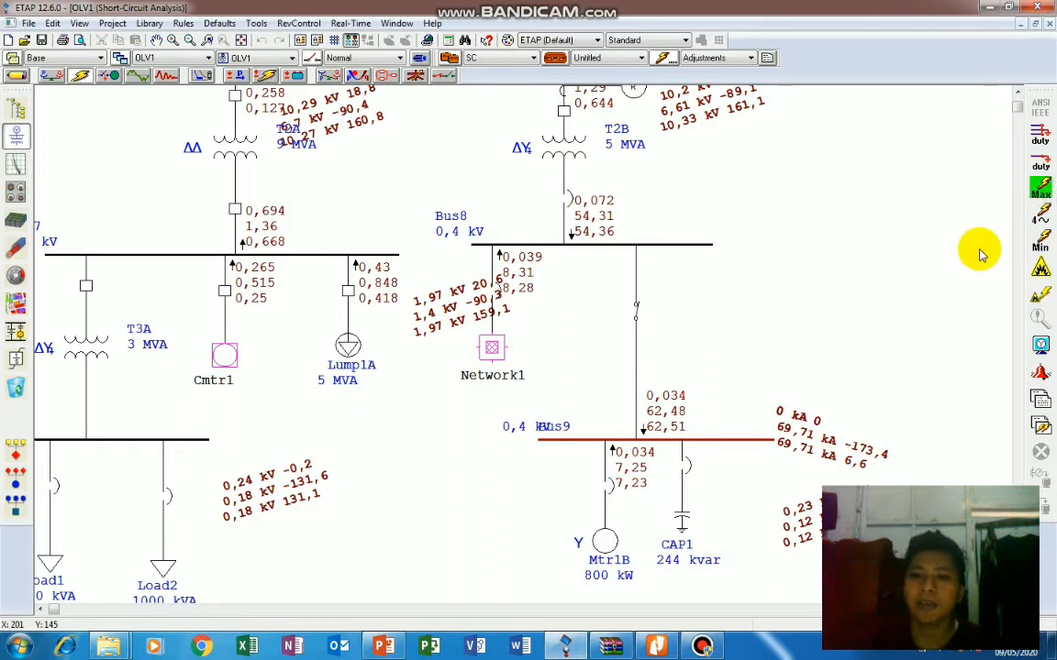
Switch the displayed fault type from L-L to 3-Phase on the one-line diagram.
left_click(1041, 344)
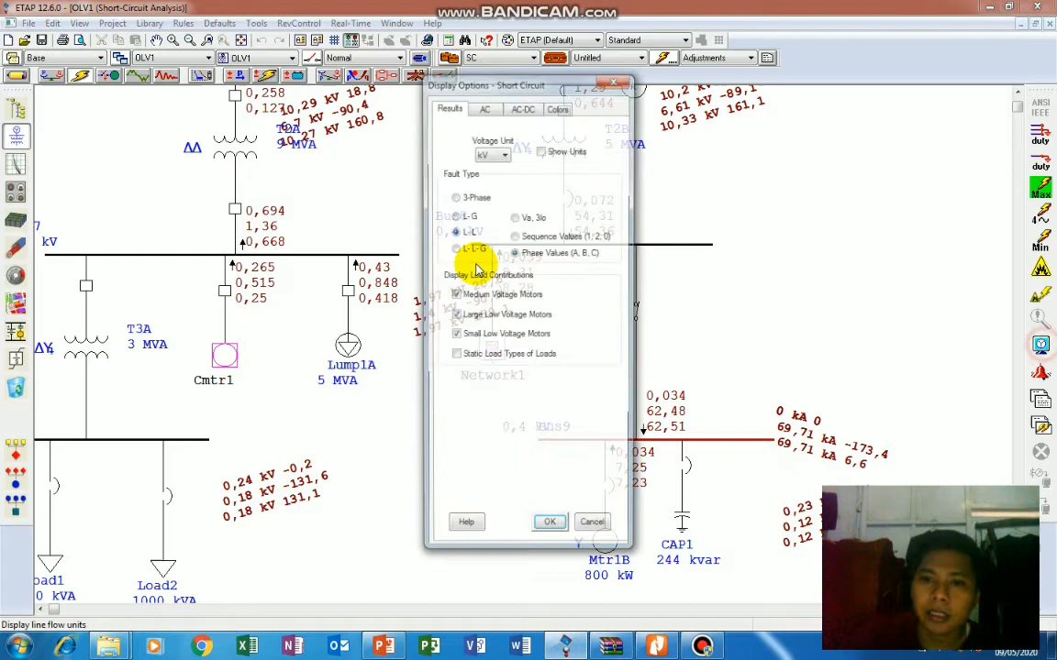
left_click(464, 198)
left_click(546, 532)
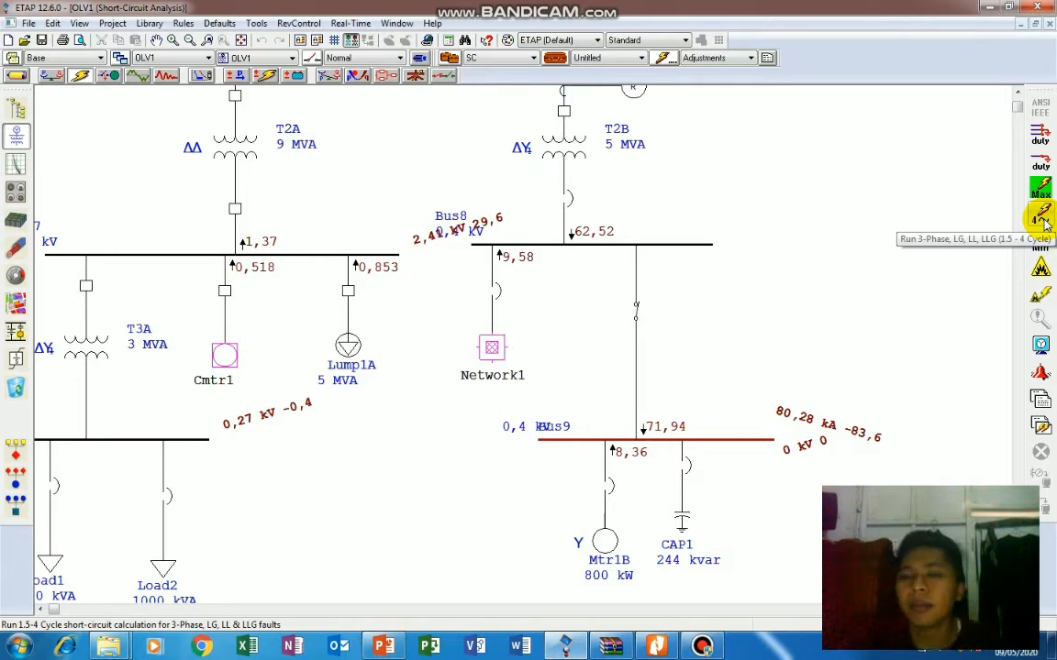
Run the 1.5-4 Cycle short-circuit calculation and compare its 3-phase results at Bus9 with those of the maximum calculation.
left_click(1044, 221)
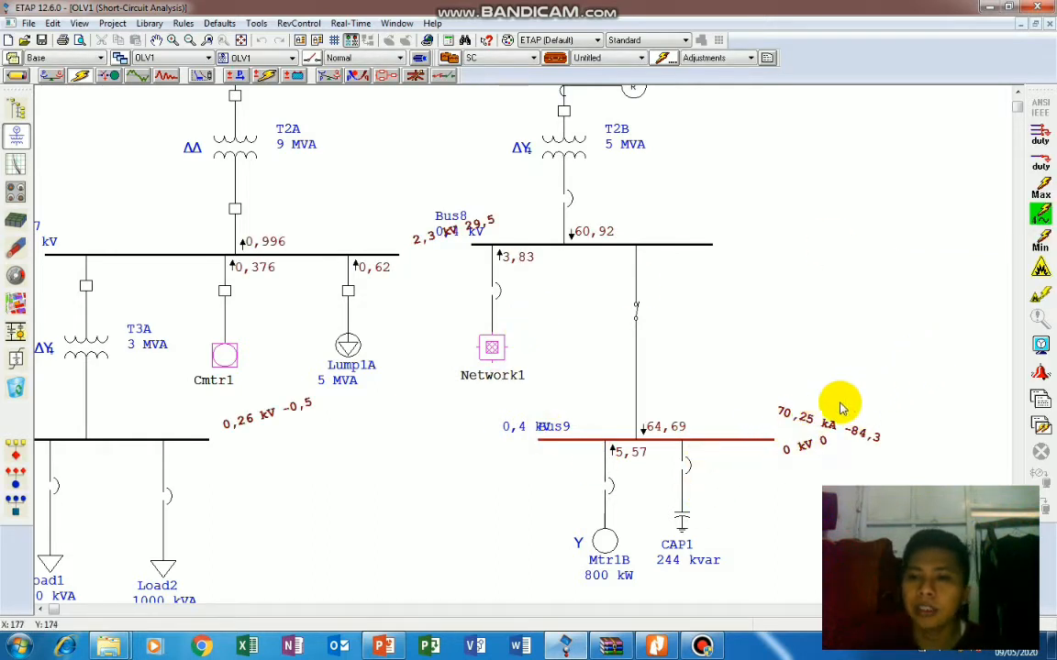
left_click(1034, 181)
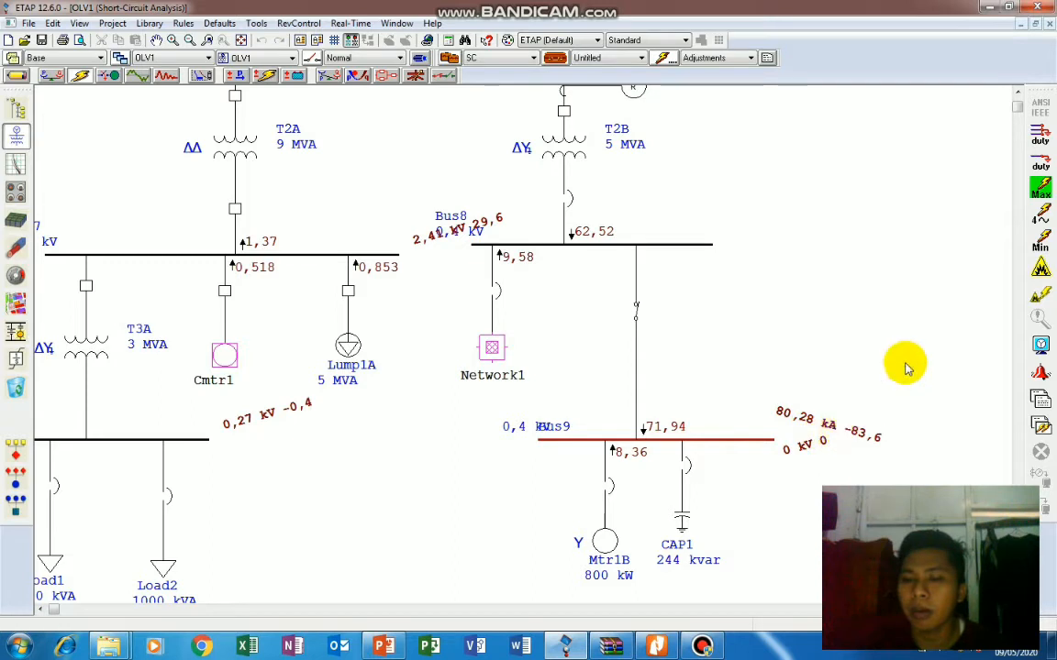
left_click(1041, 220)
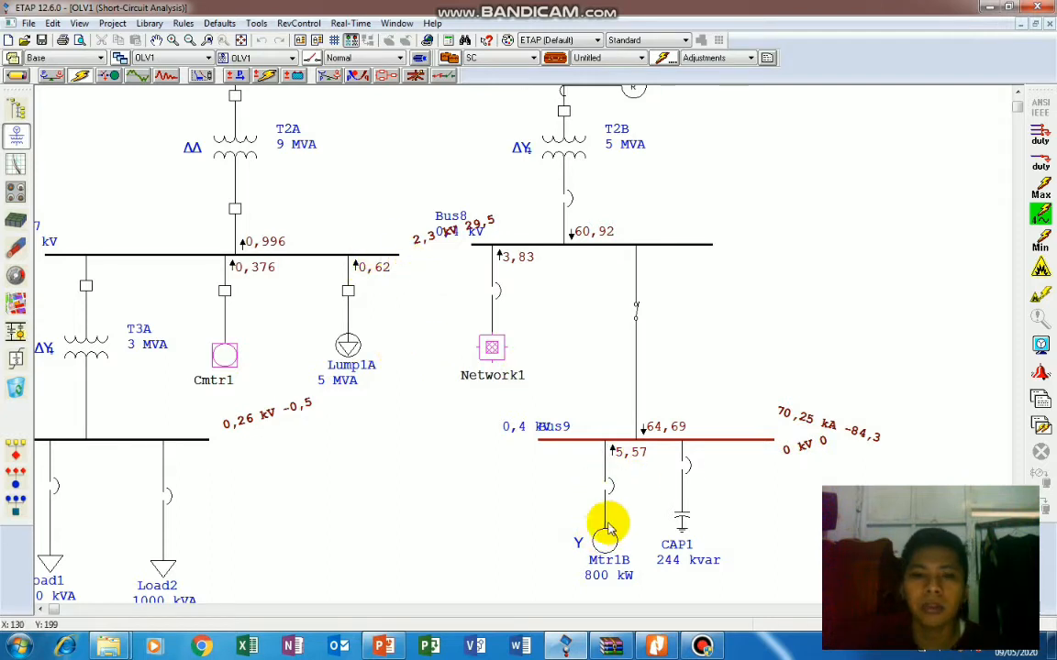
Run the minimum (30 Cycle) short-circuit calculation and examine the 3-phase fault currents feeding Bus9.
left_click(1038, 242)
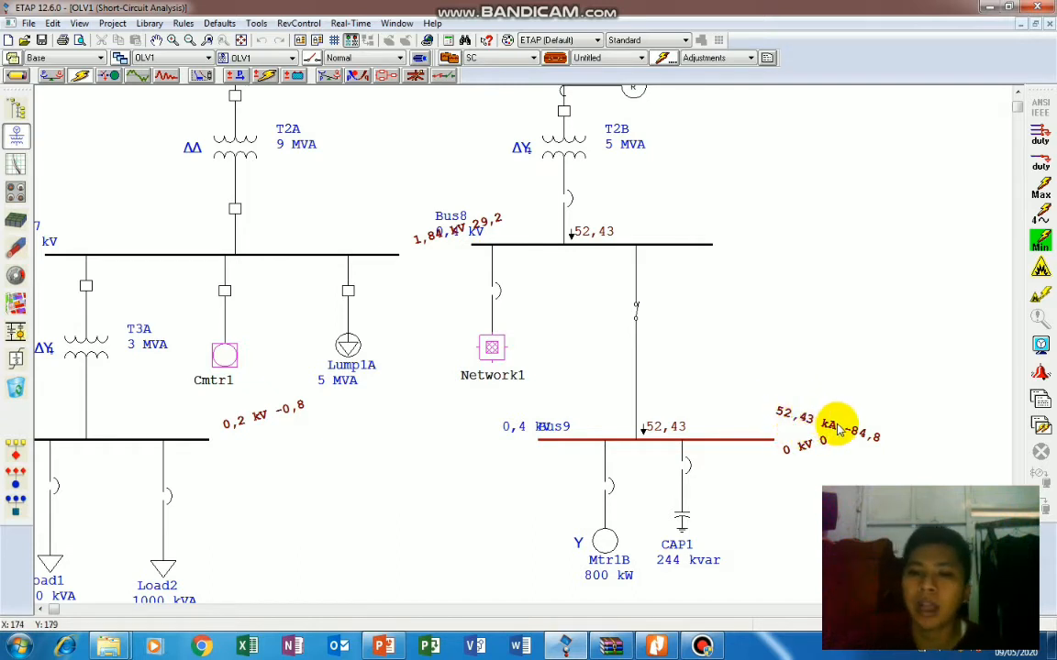
scroll(206, 372, "up", 3)
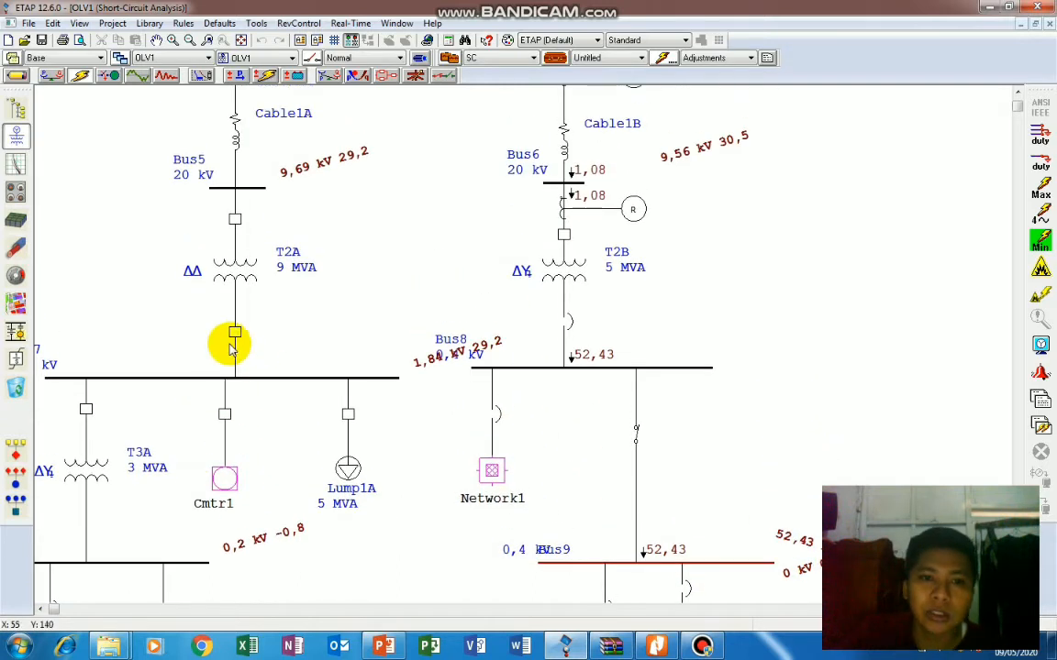
scroll(232, 347, "down", 5)
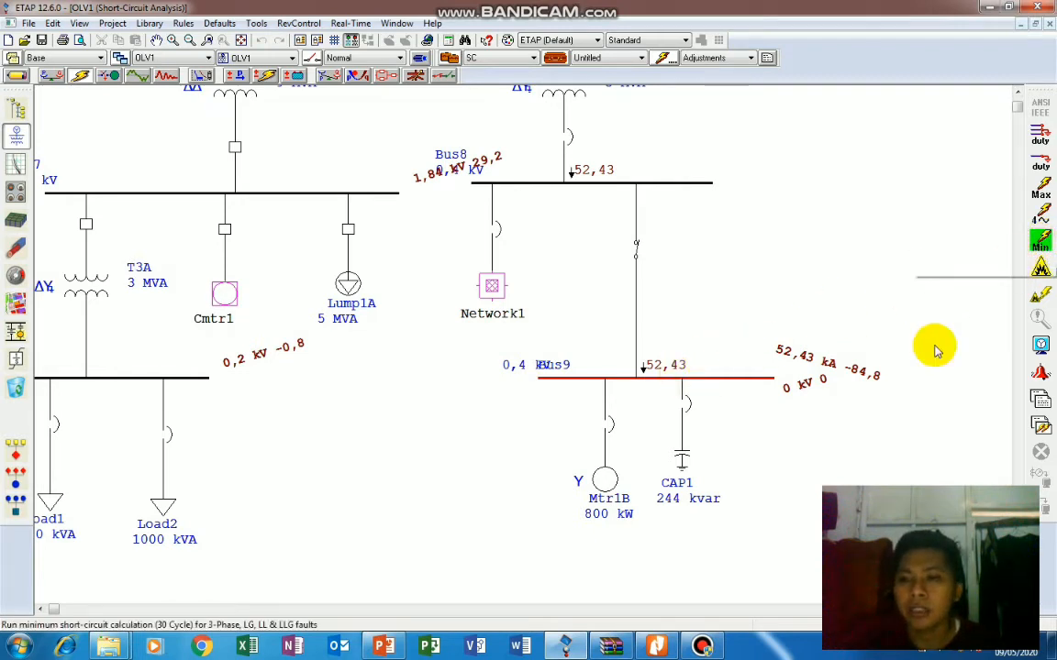
Switch to PowerPoint, review slide 5 on synchronous machine reactances, and return to ETAP.
left_click(349, 580)
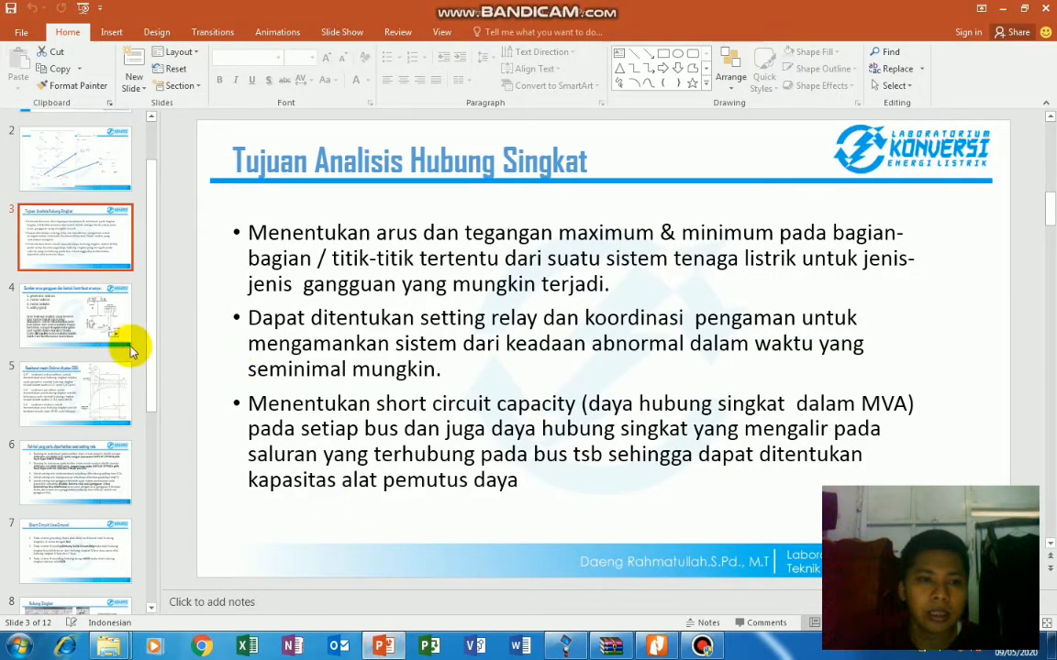
left_click(90, 384)
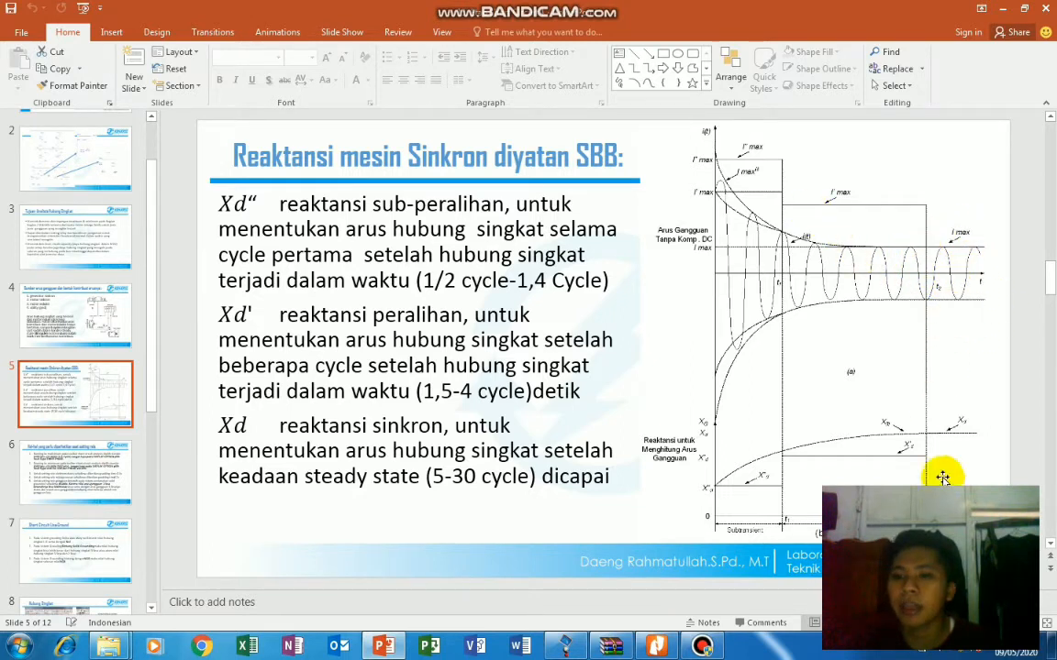
left_click(1002, 13)
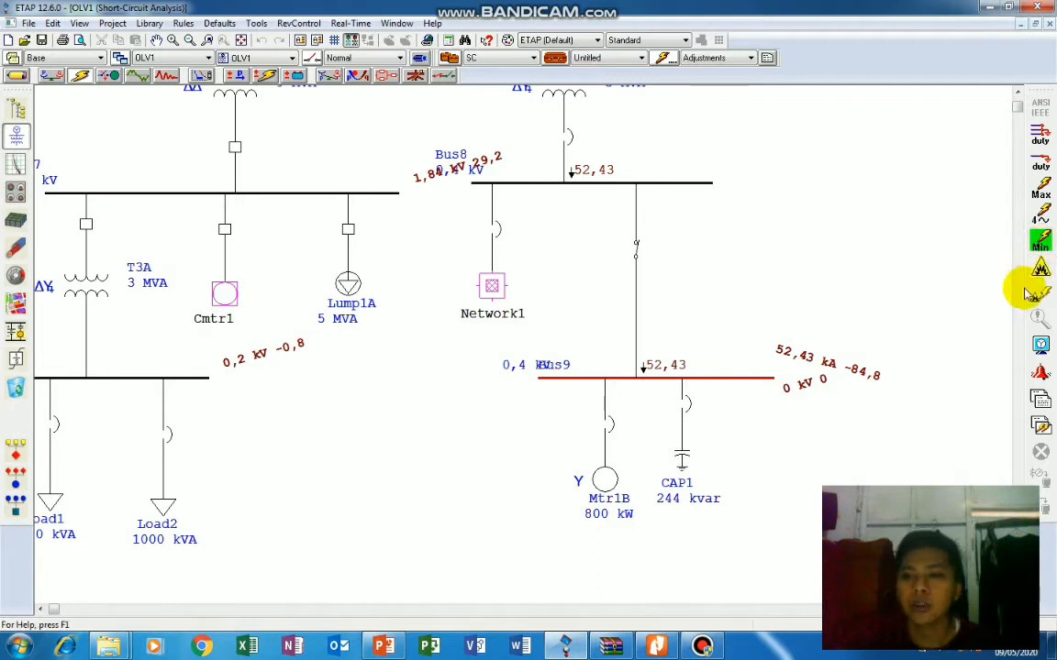
Display the minimum calculation's L-L fault results as Phase Values (A, B, C) and check the currents at Bus9.
left_click(1041, 344)
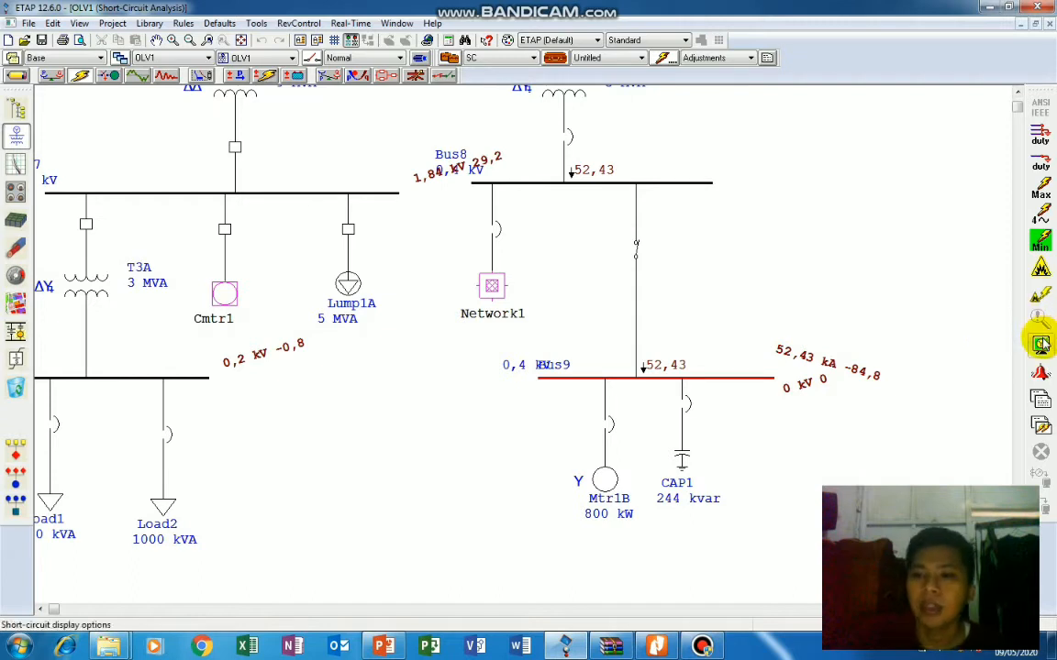
left_click(1040, 344)
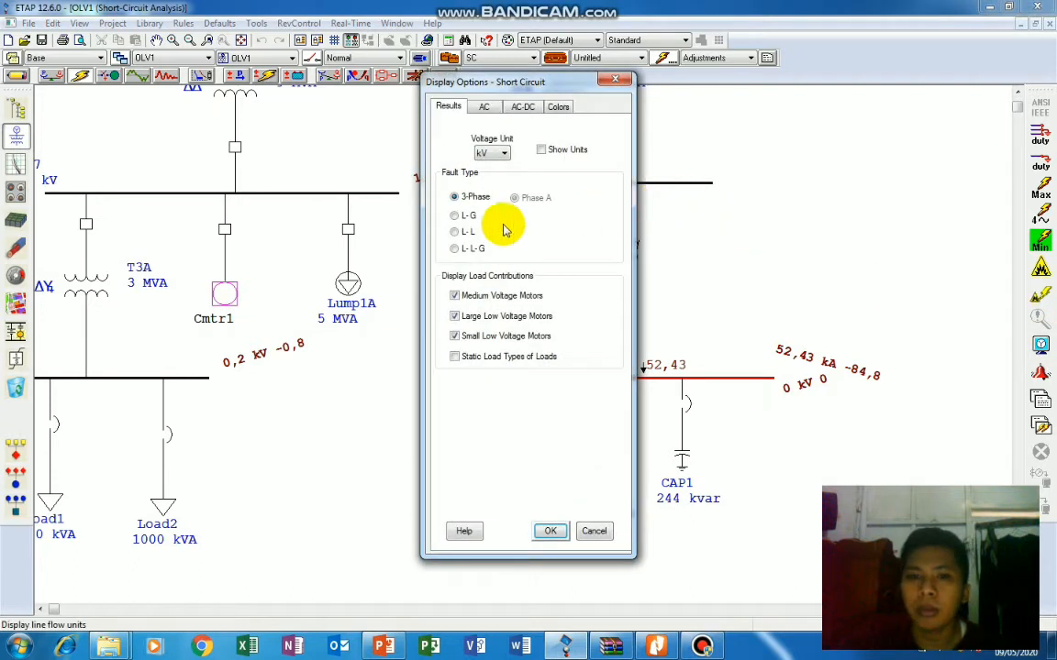
left_click(456, 232)
left_click(527, 253)
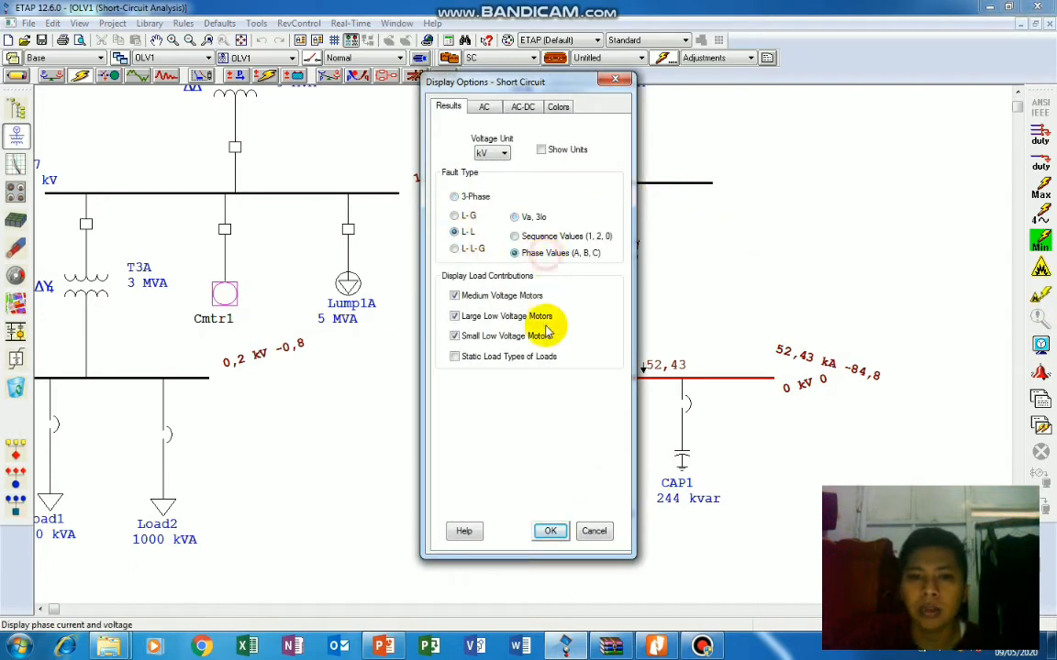
left_click(542, 529)
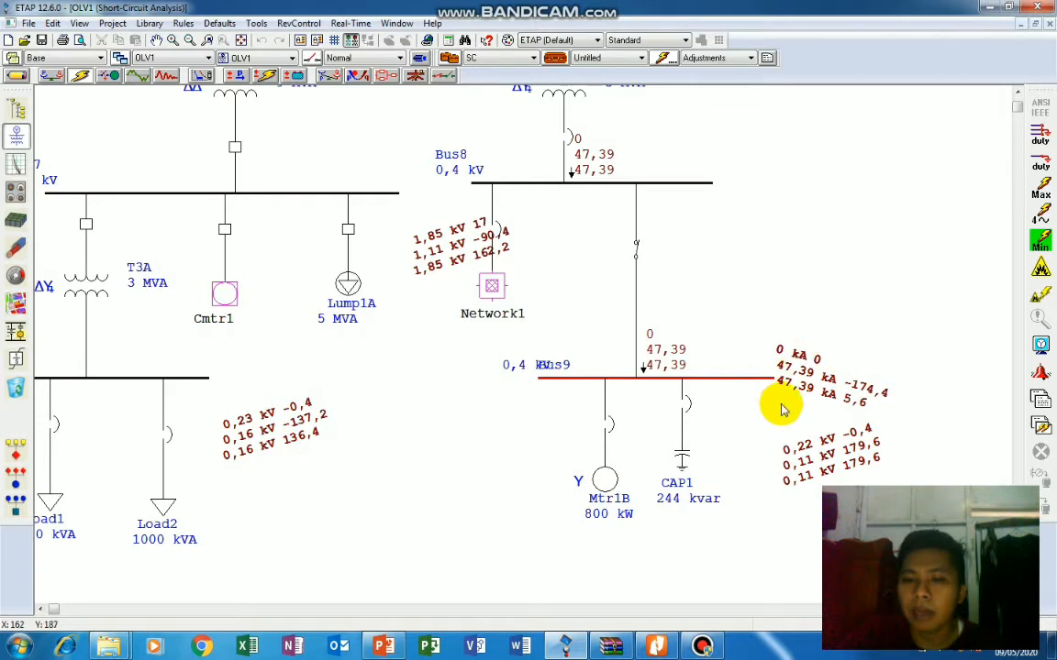
scroll(669, 401, "up", 1)
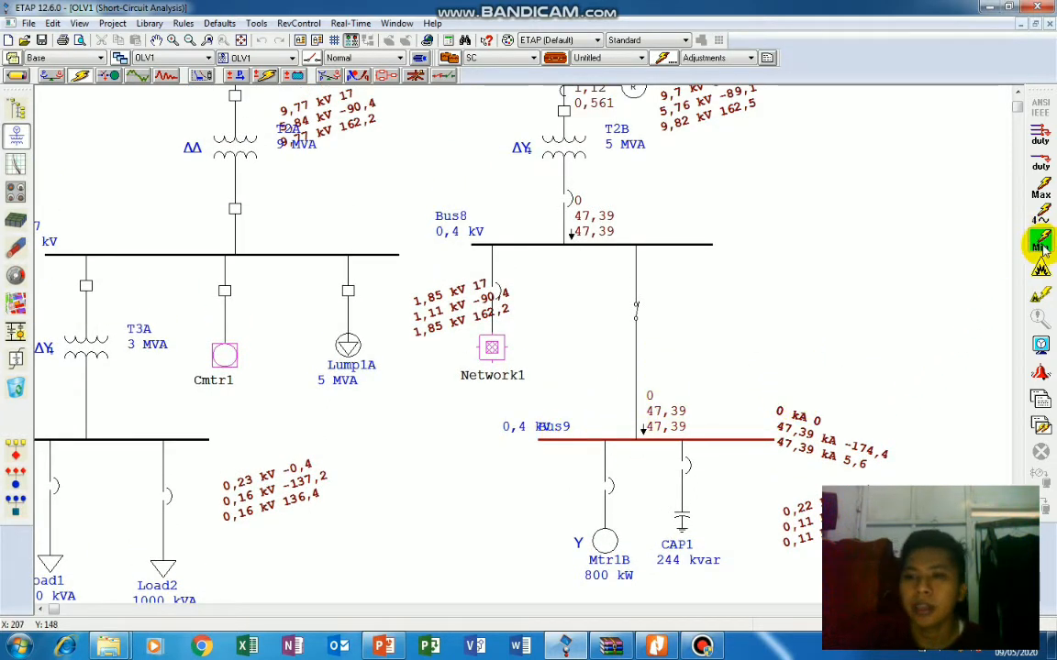
left_click(1040, 345)
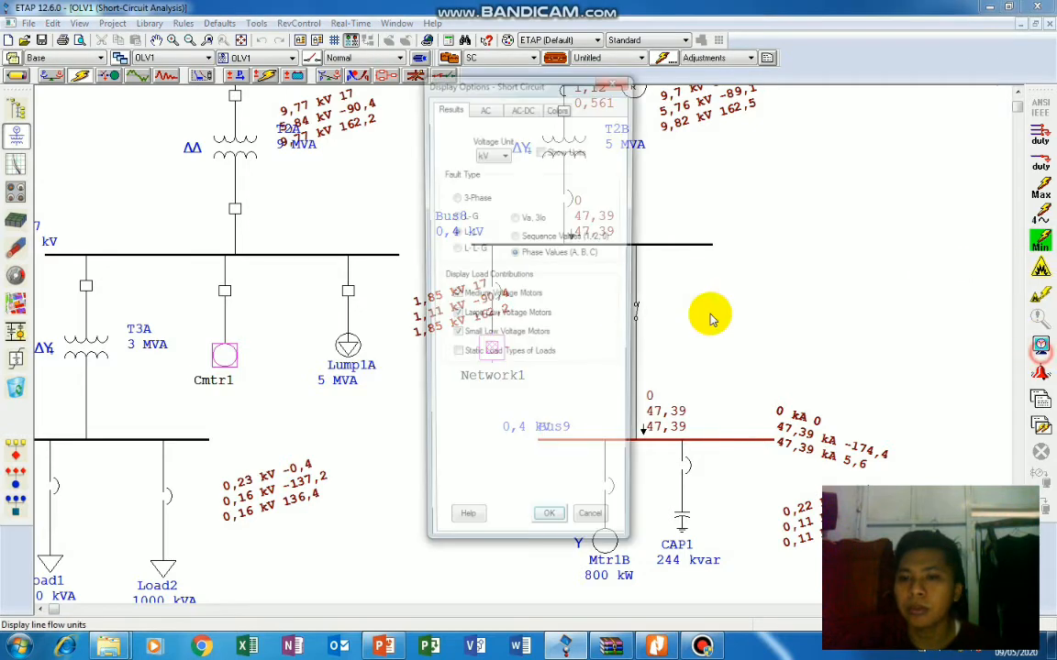
left_click(549, 513)
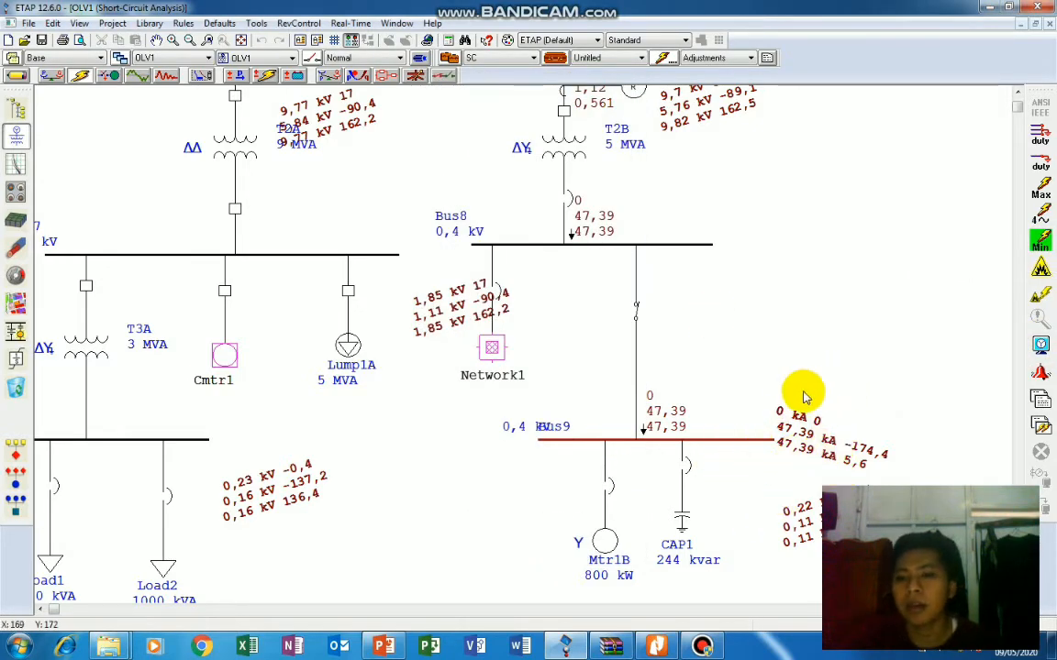
Run the maximum short-circuit calculation and display its results with the 3-Phase fault type.
left_click(1040, 188)
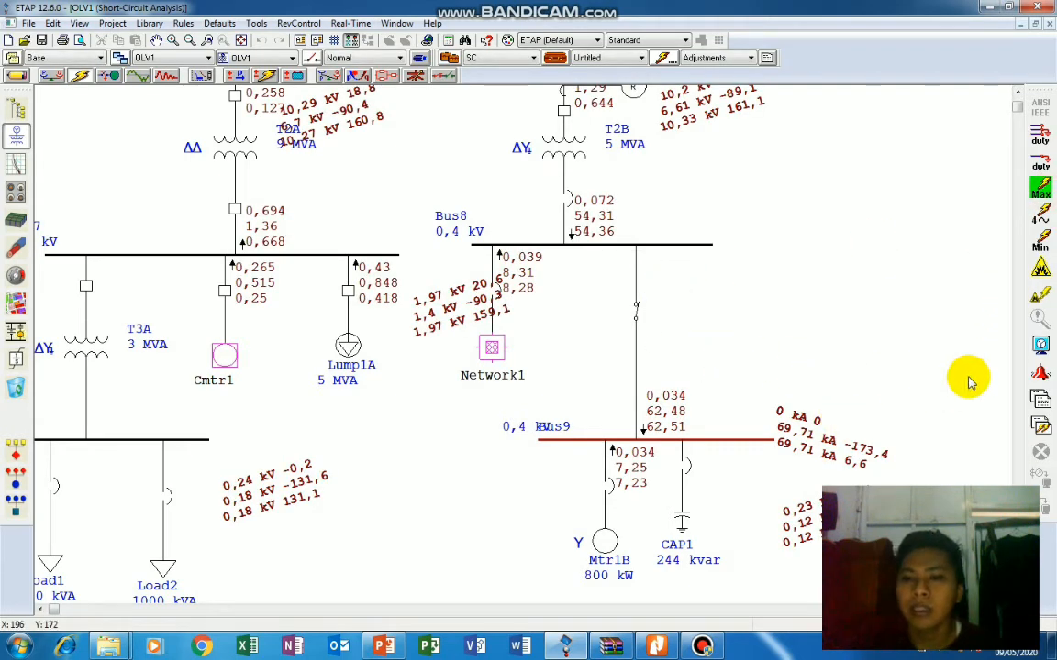
left_click(1039, 346)
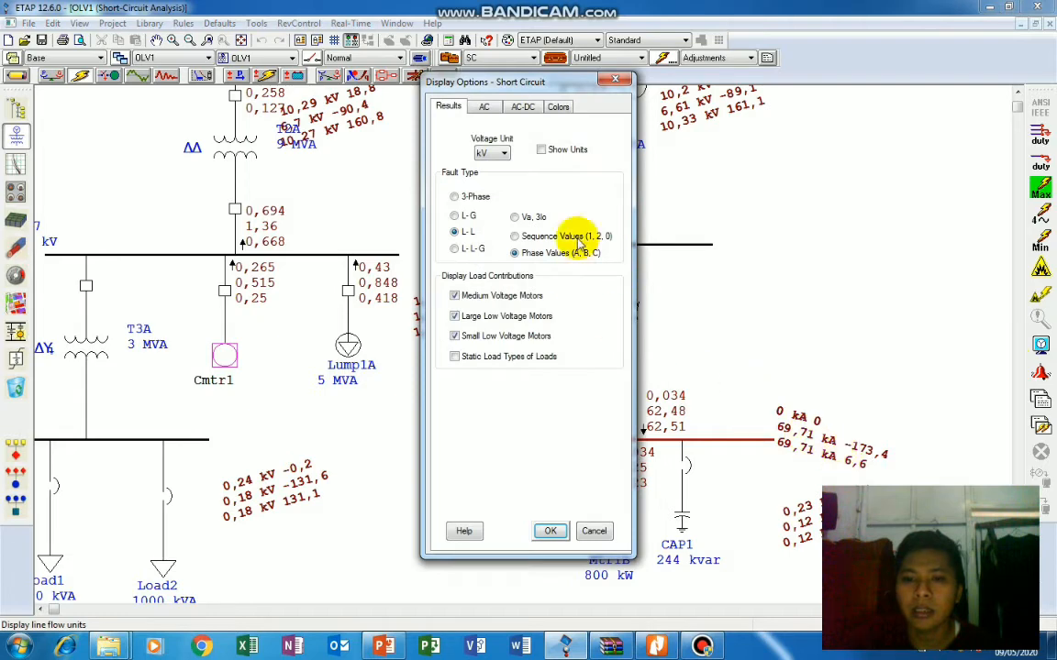
left_click(454, 196)
left_click(550, 531)
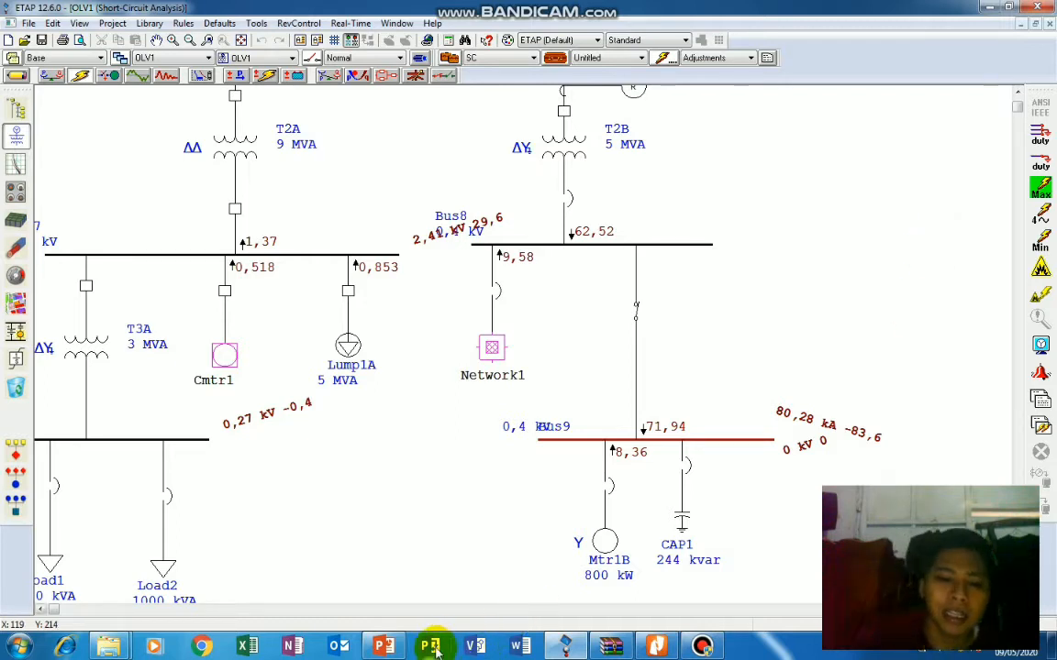
Review slide 6 on relay setting and slide 7 on line-ground short circuits in PowerPoint, and return to ETAP.
left_click(385, 646)
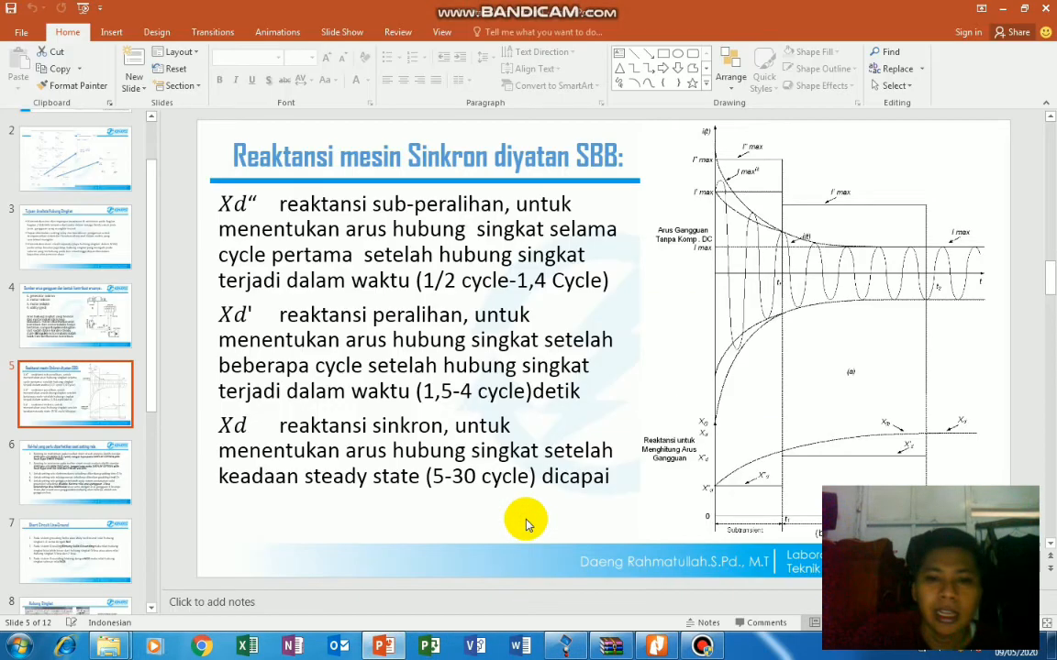
left_click(104, 469)
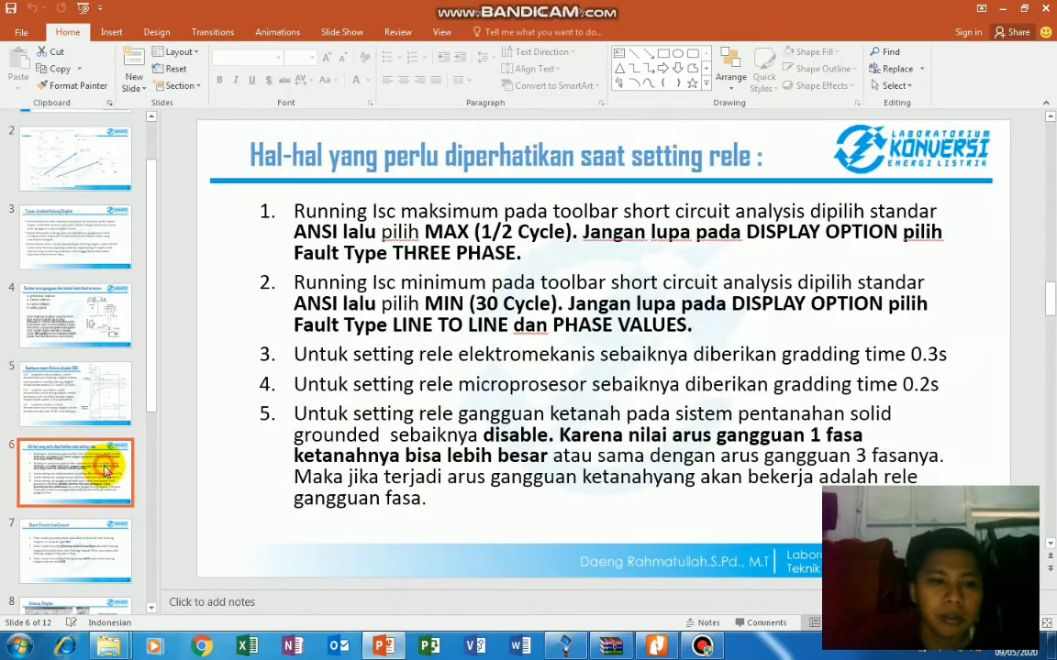
scroll(105, 469, "down", 2)
left_click(92, 486)
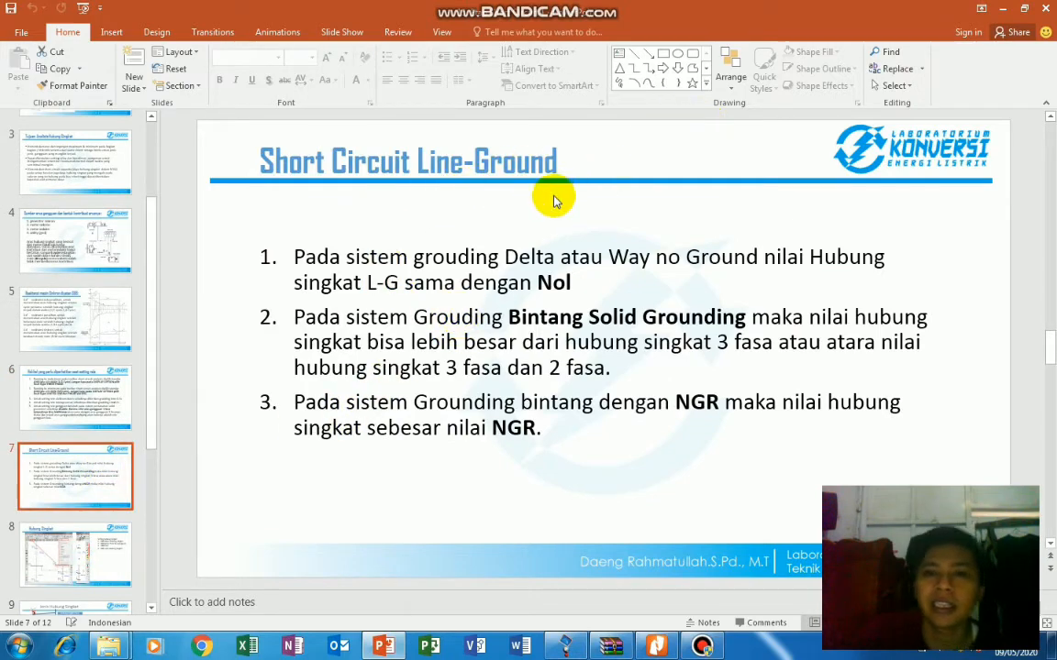
left_click(1003, 8)
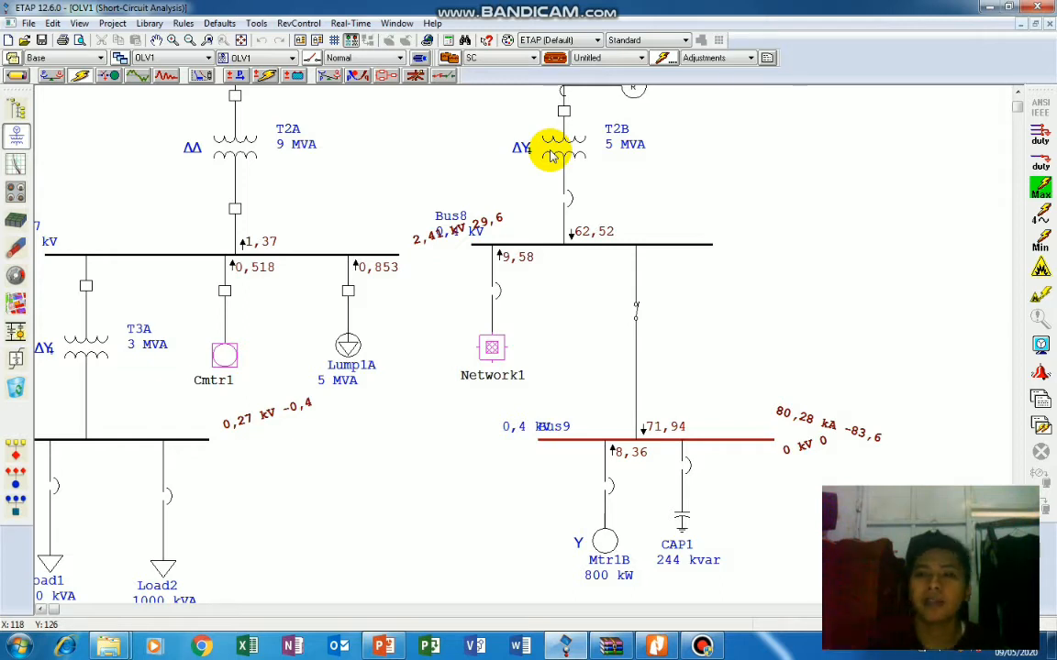
Change the secondary winding connection of transformer T2B to Delta in its grounding data.
double_click(557, 153)
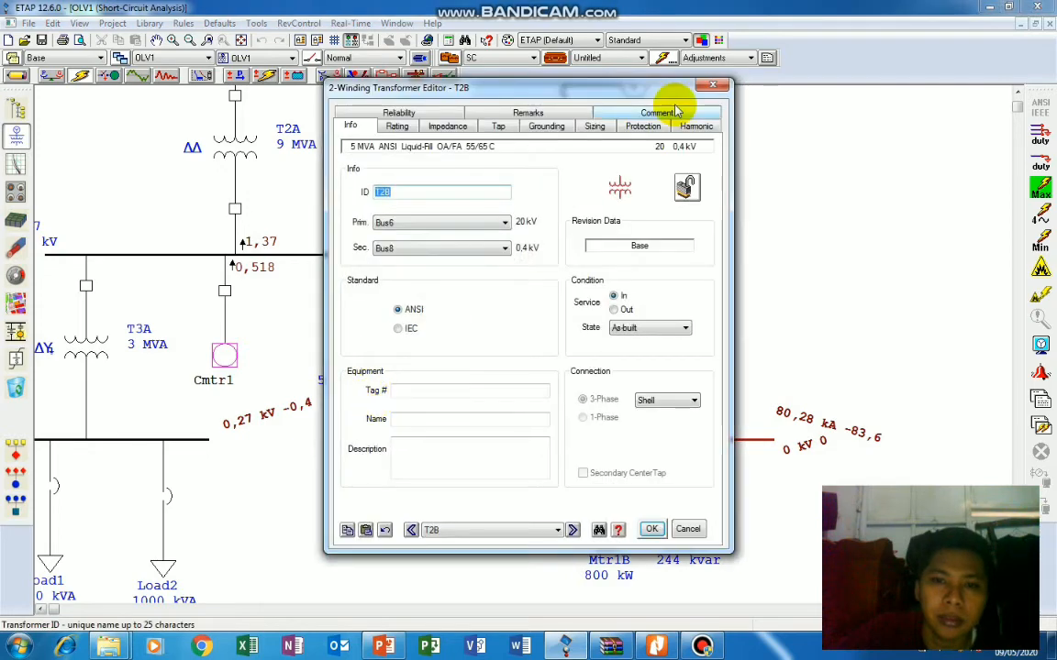
left_click(392, 126)
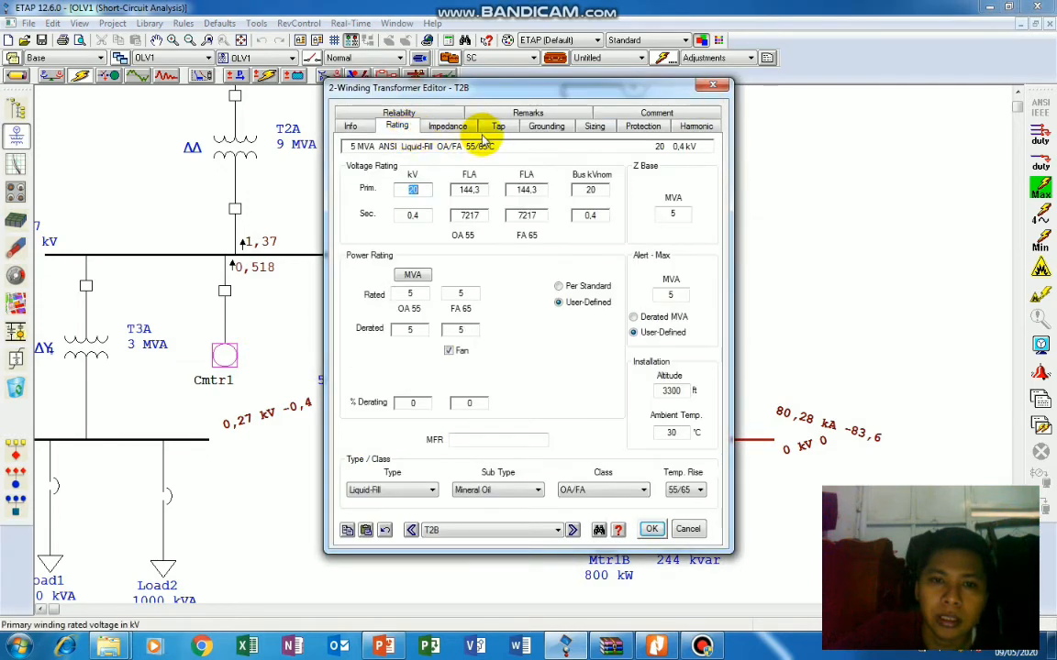
left_click(500, 128)
left_click(544, 126)
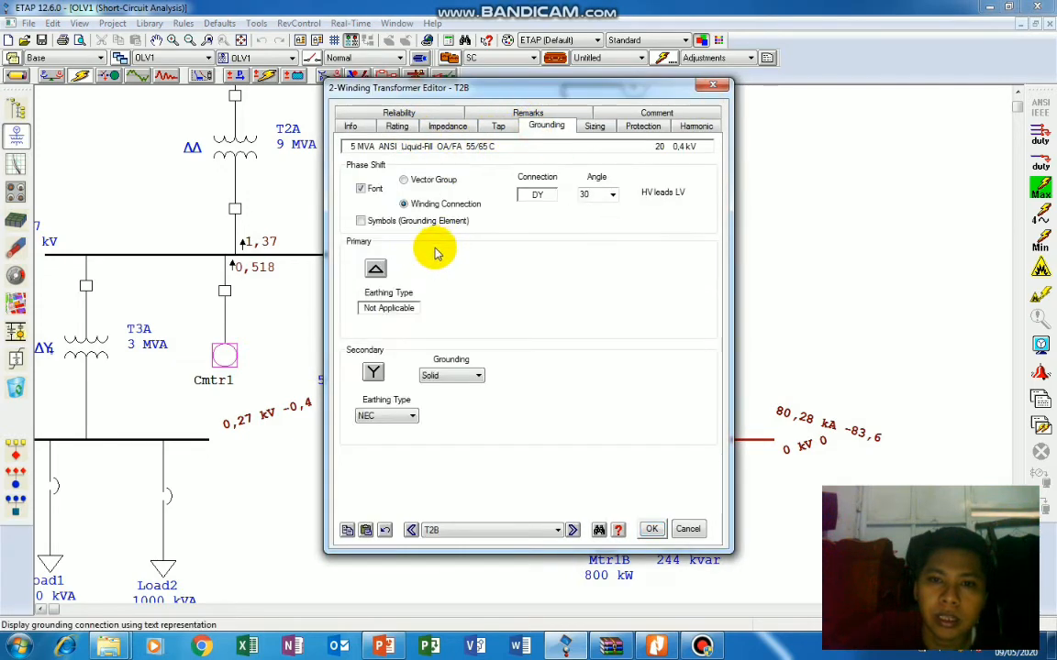
left_click(374, 372)
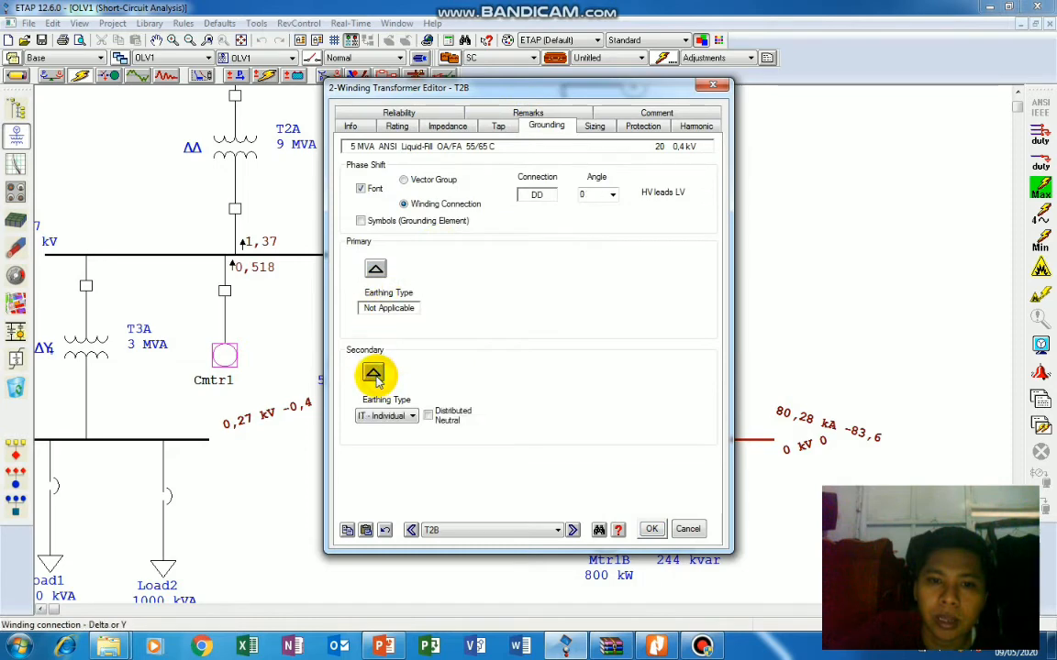
left_click(651, 530)
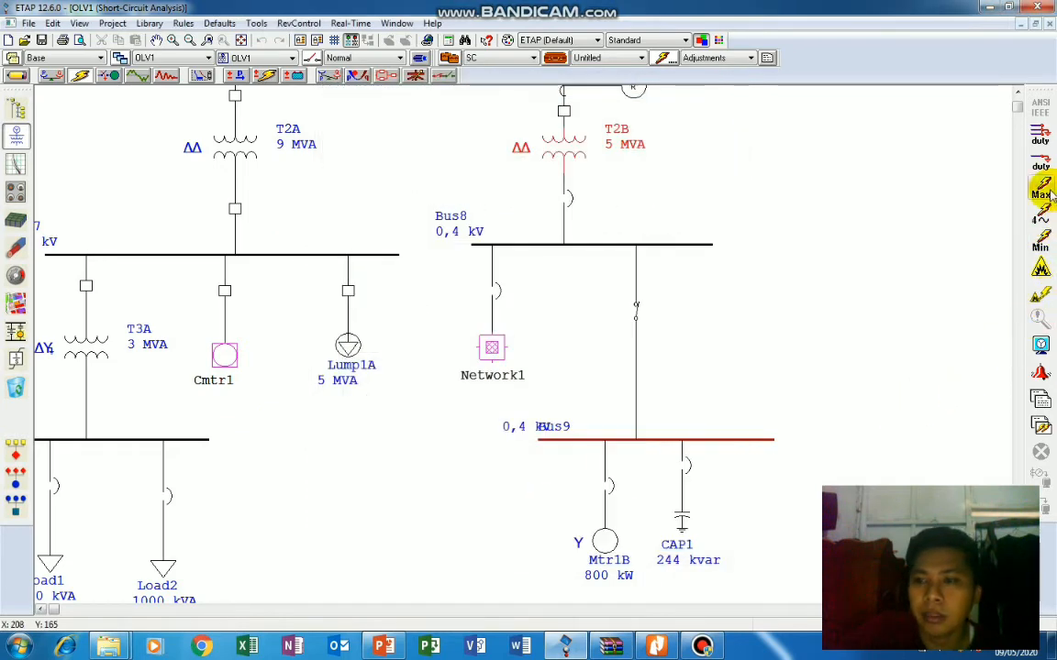
Rerun the maximum short-circuit calculation and display the L-G fault results as Phase Values (A, B, C).
left_click(1042, 190)
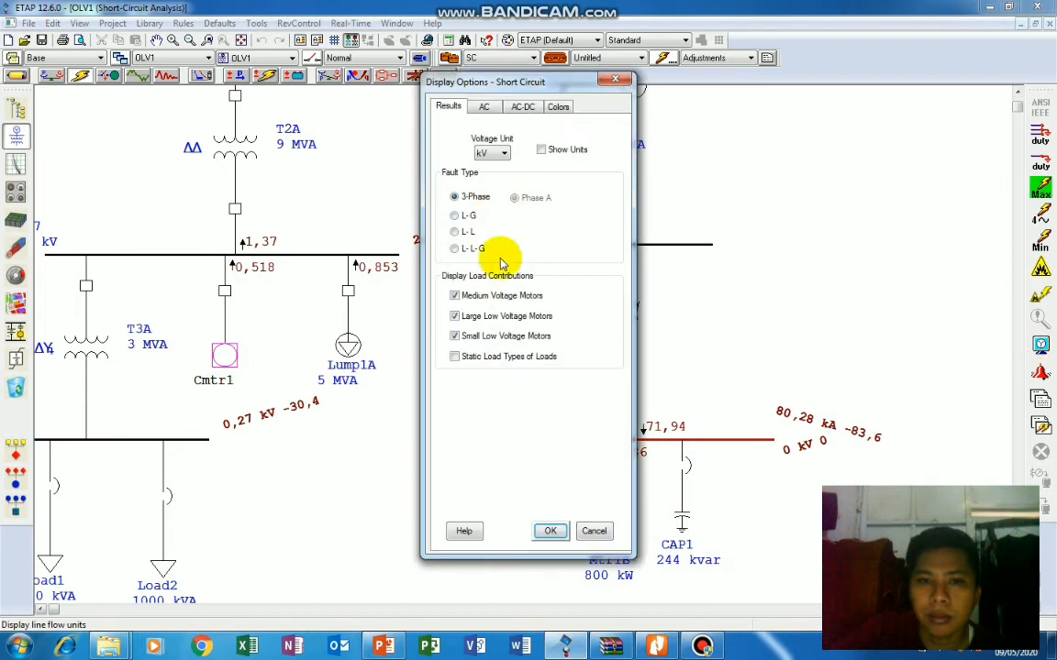
left_click(467, 217)
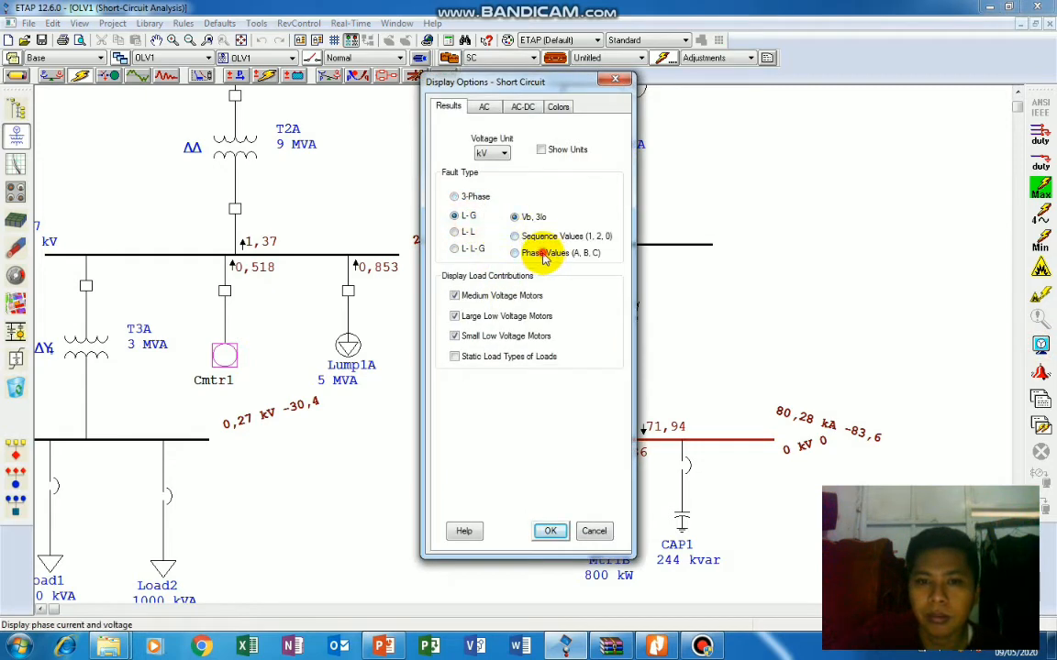
left_click(541, 254)
left_click(553, 531)
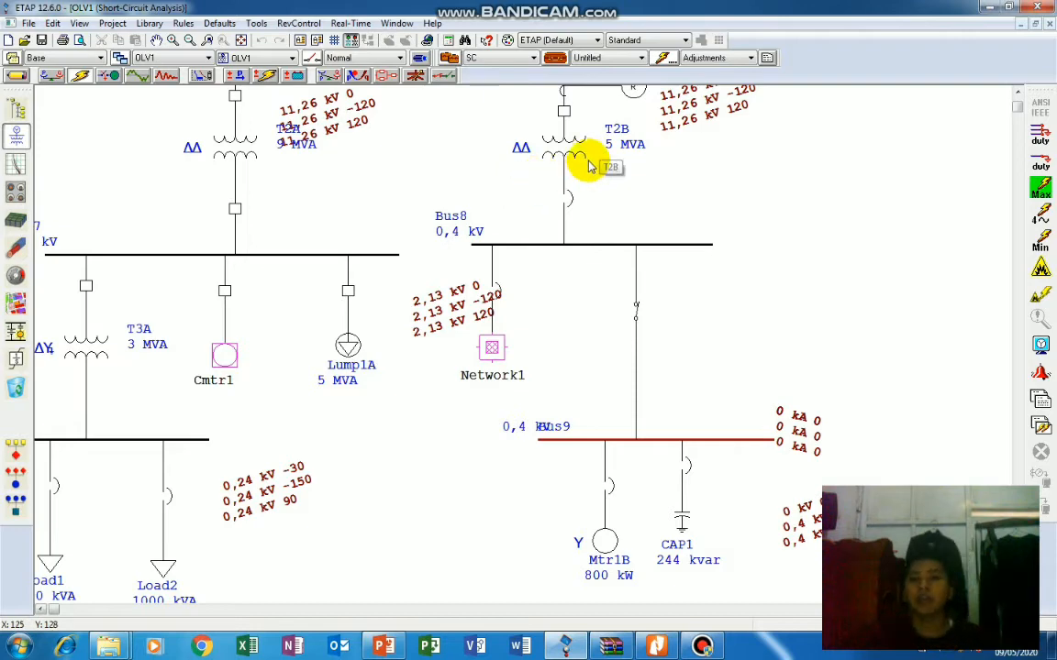
Recheck the Short Circuit Line-Ground slide in PowerPoint against the L-G results and return to ETAP.
left_click(389, 644)
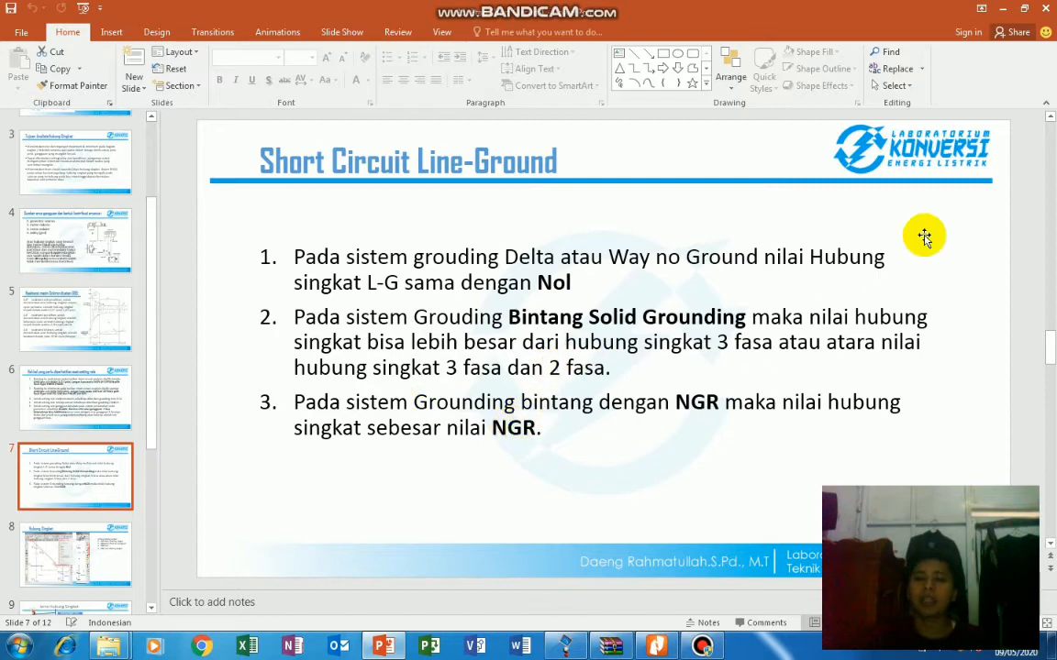
left_click(1003, 10)
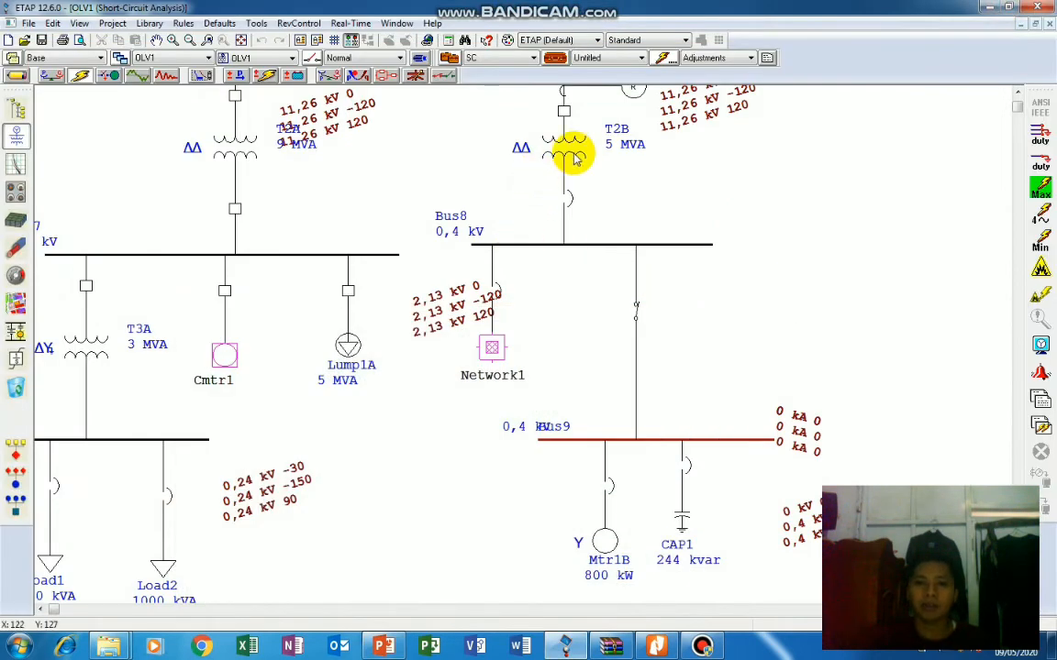
Set transformer T2B's secondary winding to wye with Resistor grounding and rerun the maximum short-circuit calculation.
double_click(574, 158)
left_click(398, 126)
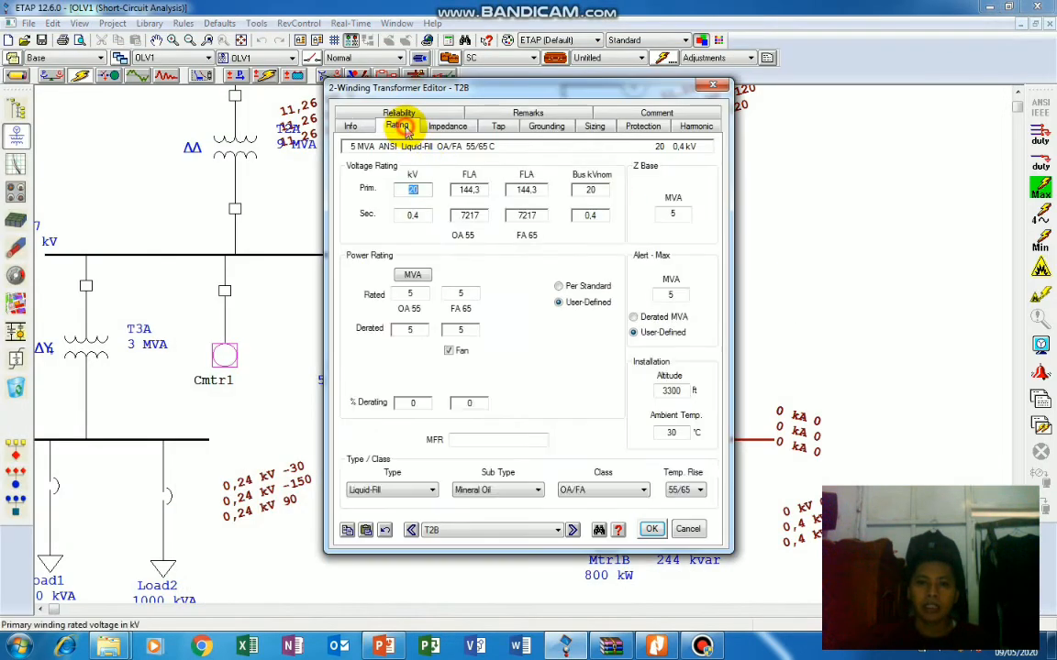
left_click(550, 124)
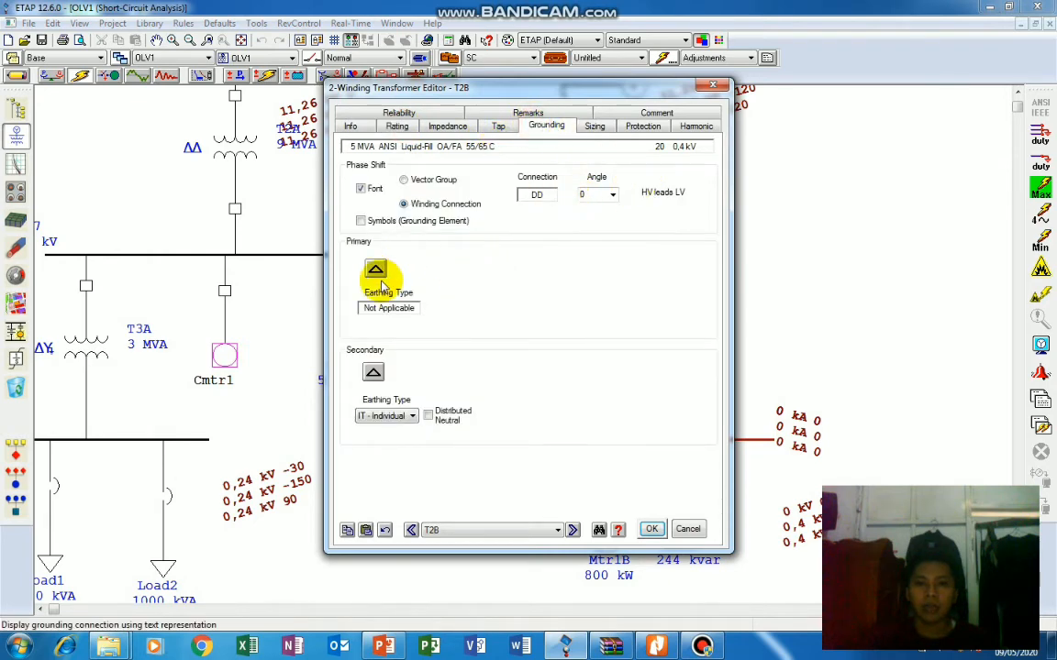
left_click(374, 376)
left_click(455, 375)
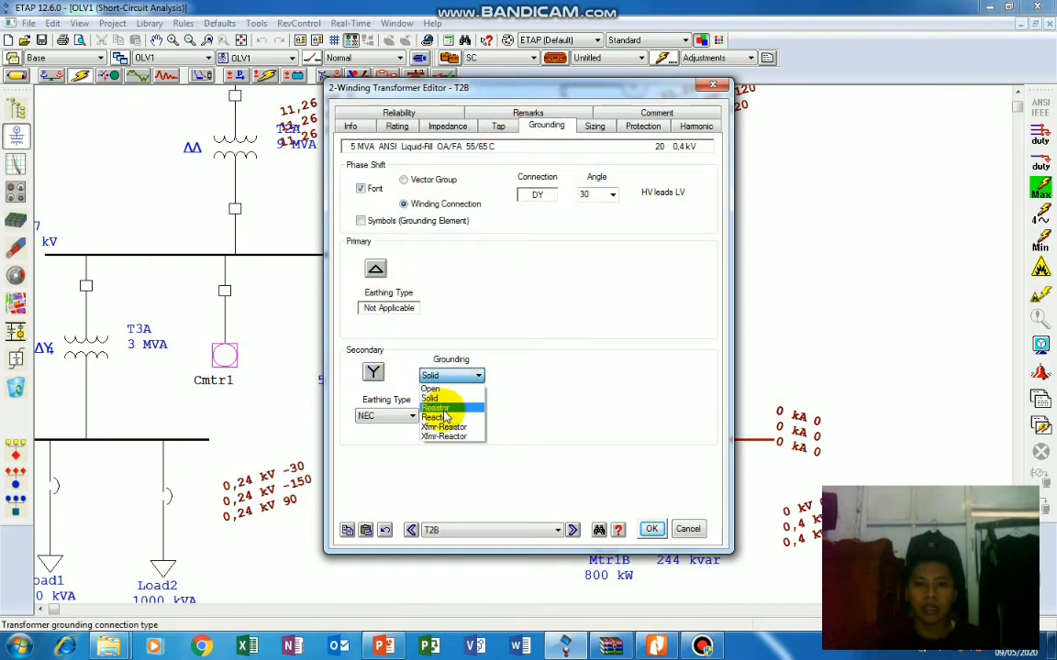
left_click(443, 409)
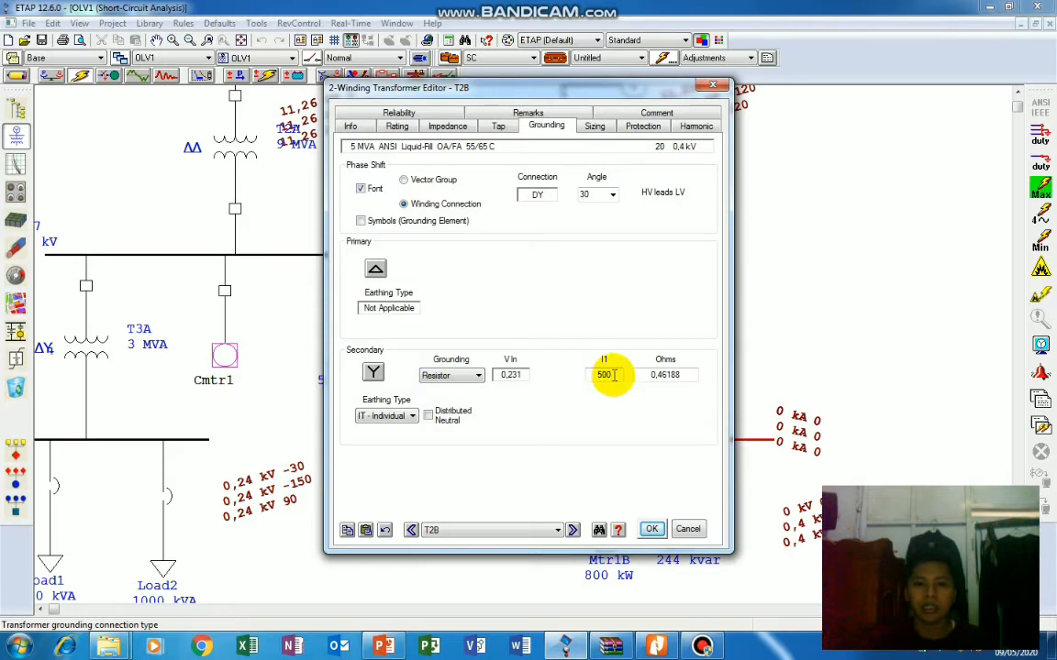
left_click_drag(605, 374, 630, 375)
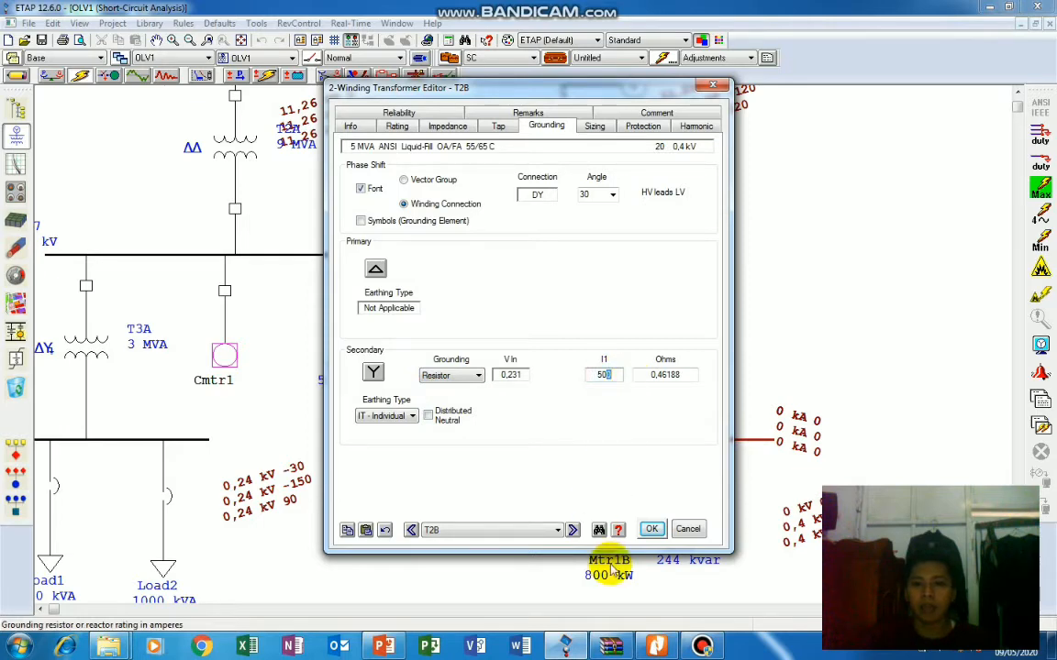
left_click(648, 530)
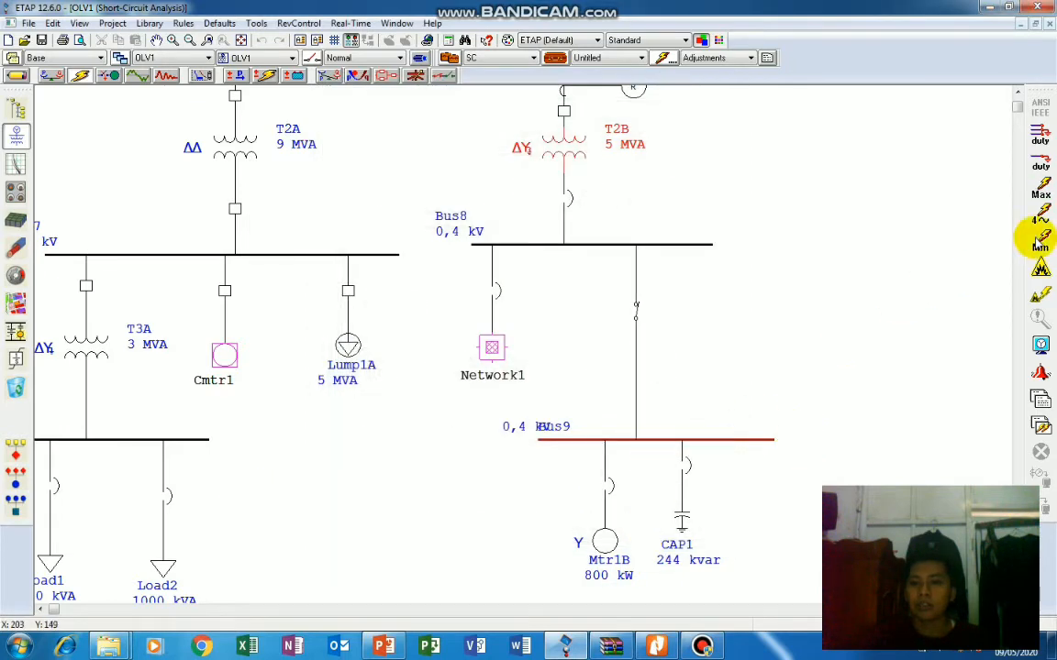
left_click(1041, 204)
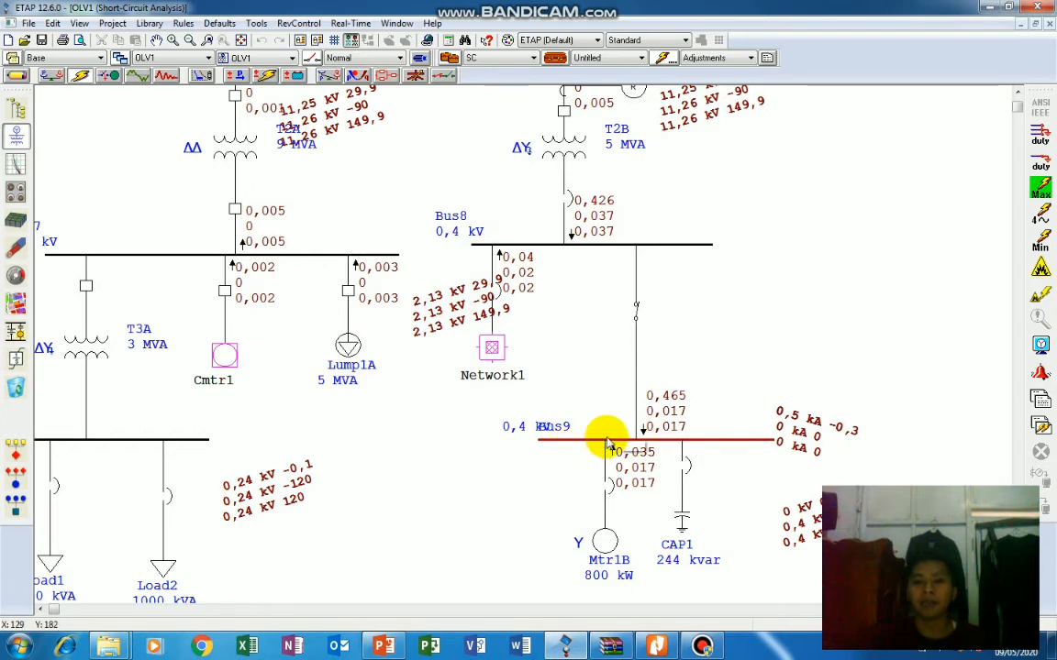
Clear the fault on Bus9, and mark Bus9, Bus8 and Bus6 as faulted buses.
right_click(607, 445)
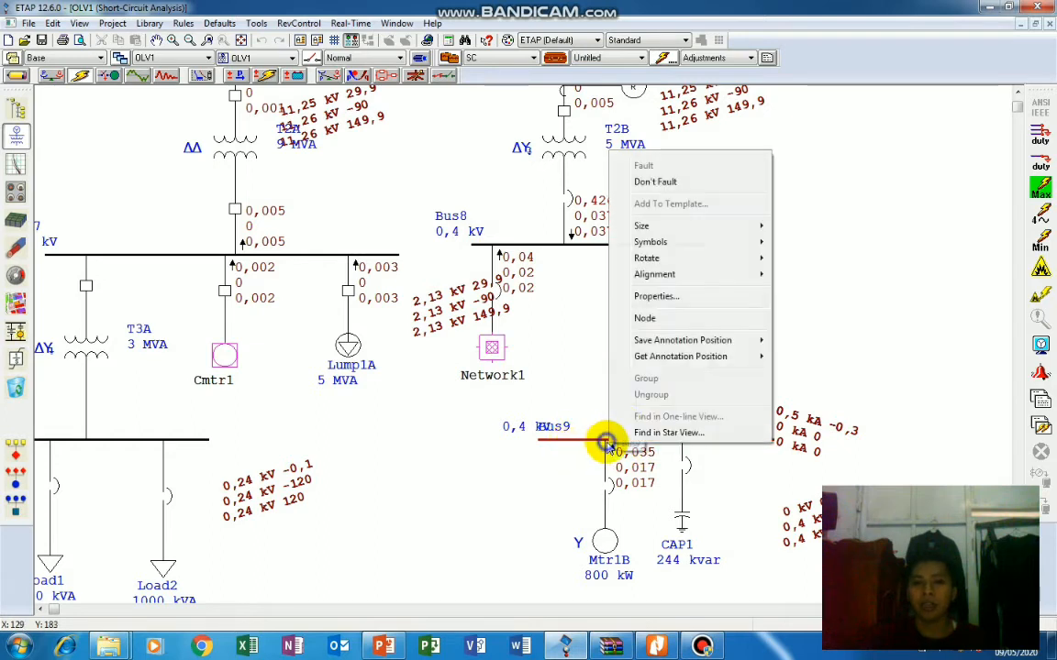
left_click(679, 183)
scroll(613, 453, "up", 3)
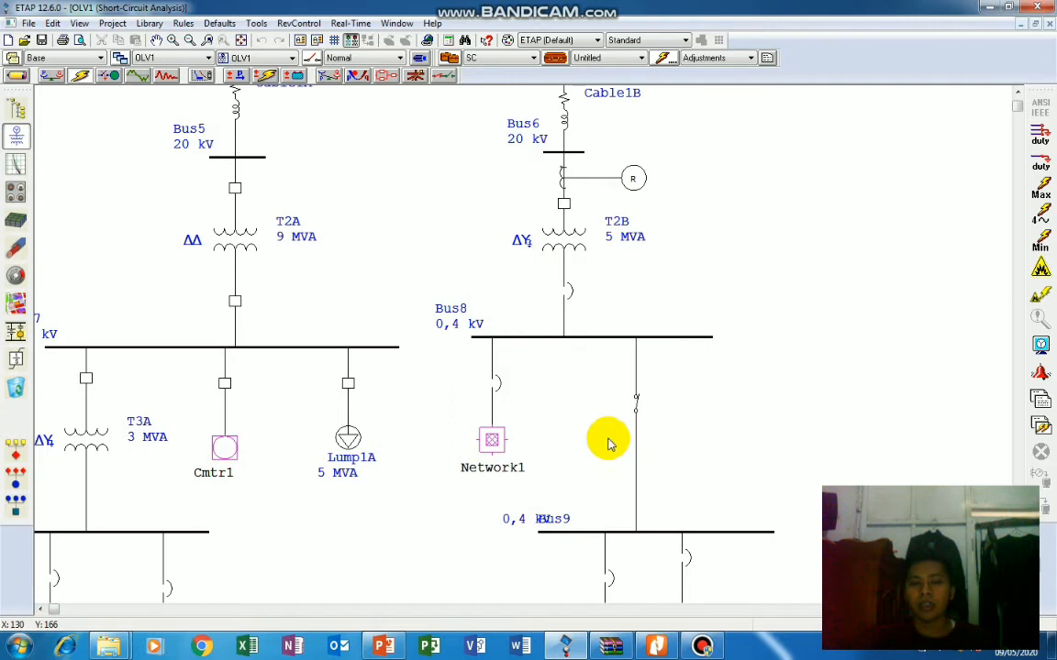
right_click(587, 530)
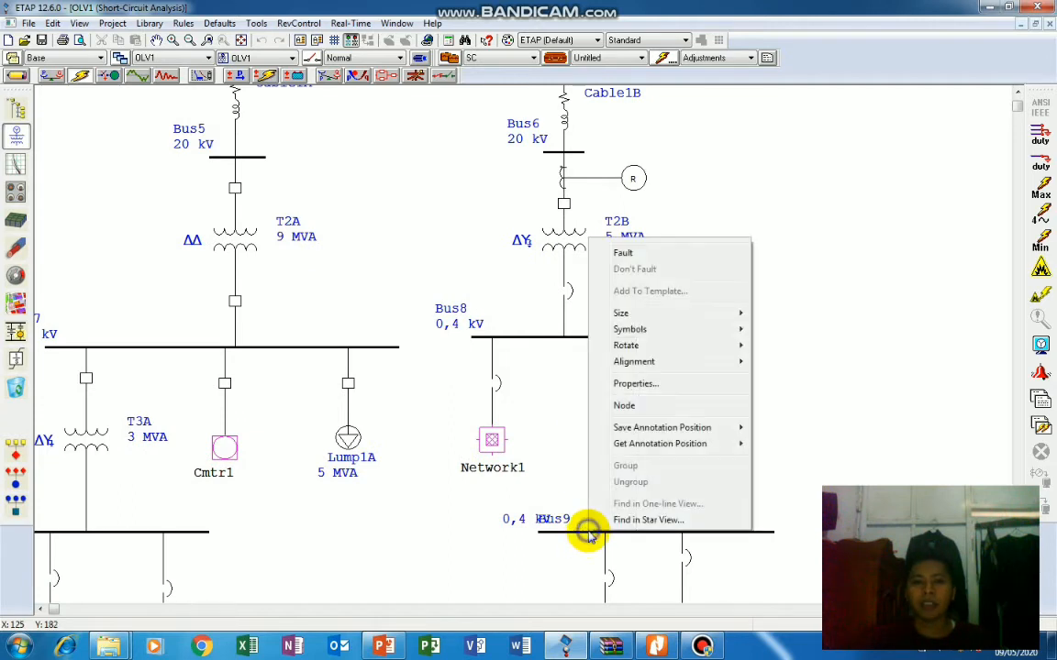
left_click(630, 273)
right_click(592, 336)
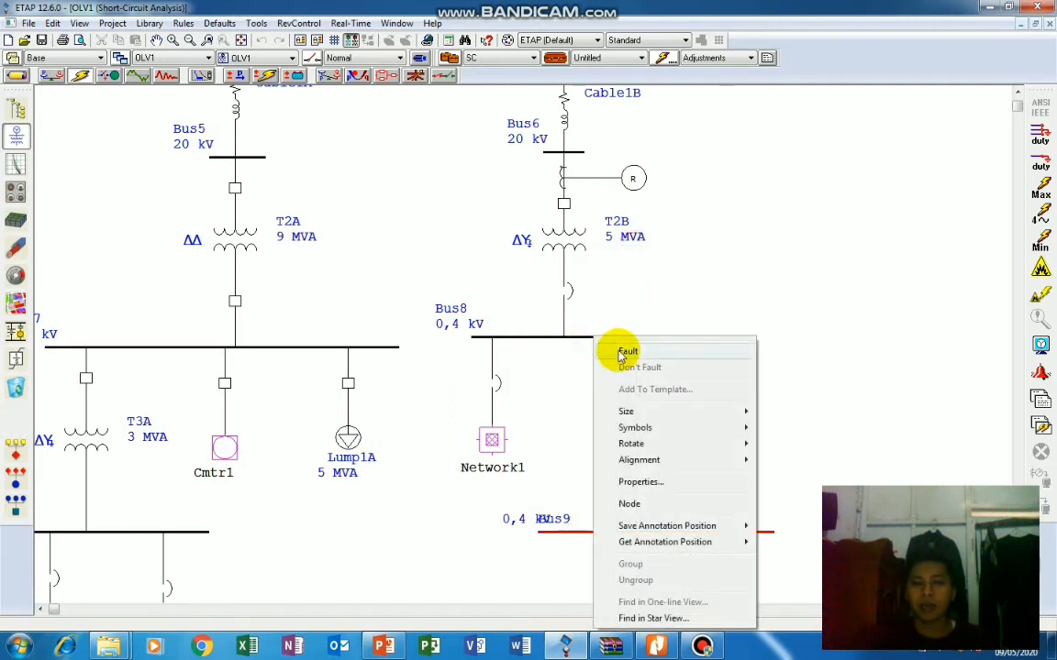
left_click(623, 352)
right_click(580, 154)
left_click(605, 172)
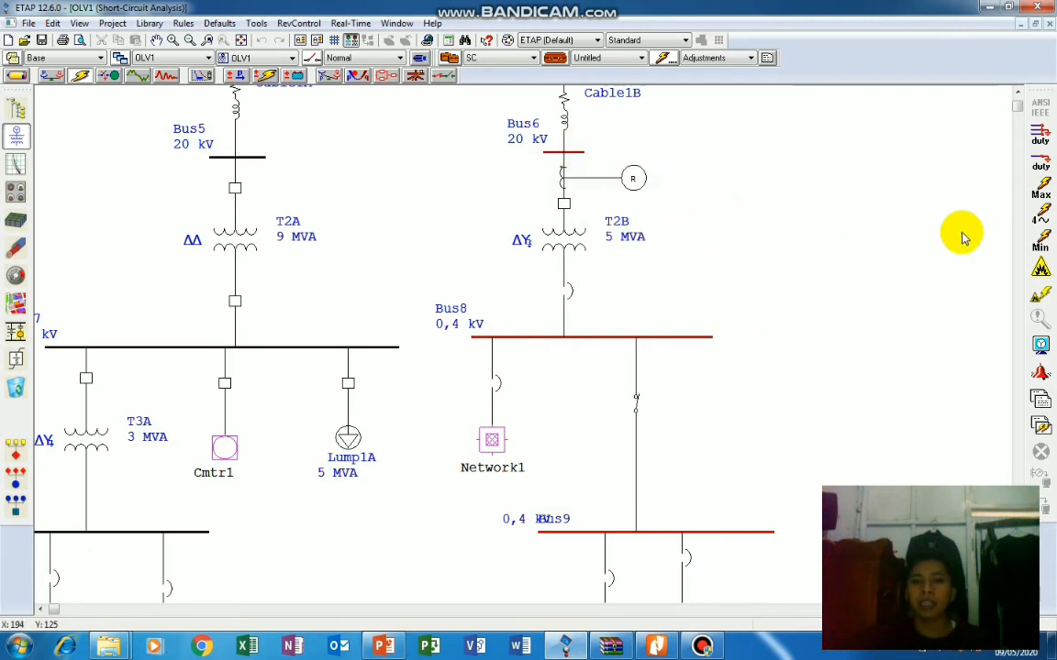
scroll(917, 239, "down", 1)
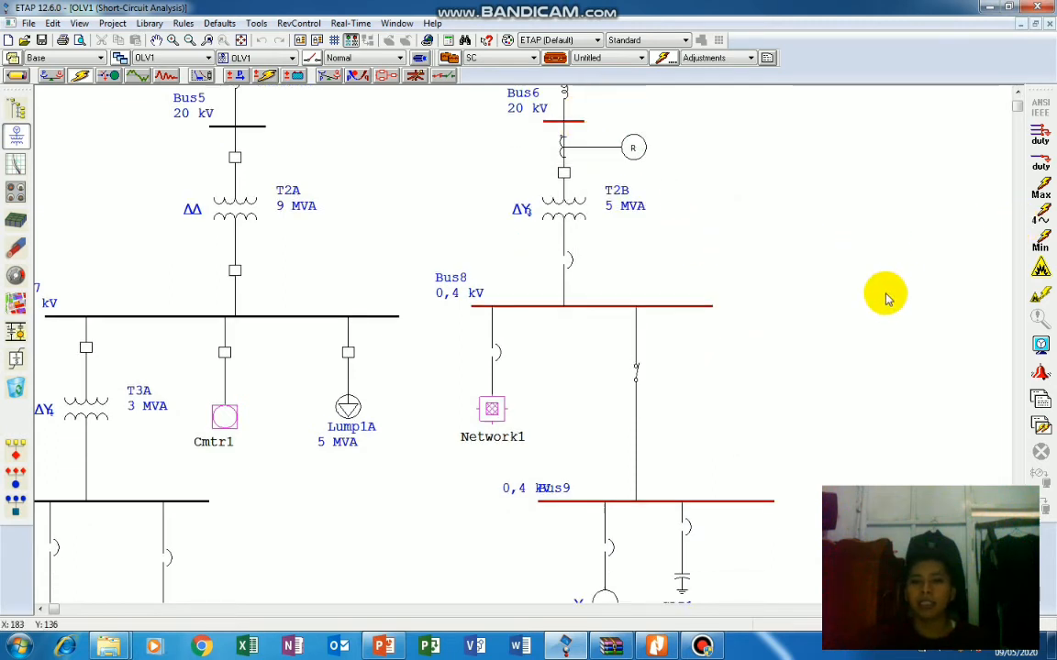
Run the maximum short-circuit calculation for the faulted buses and display the 3-Phase fault results.
left_click(1043, 192)
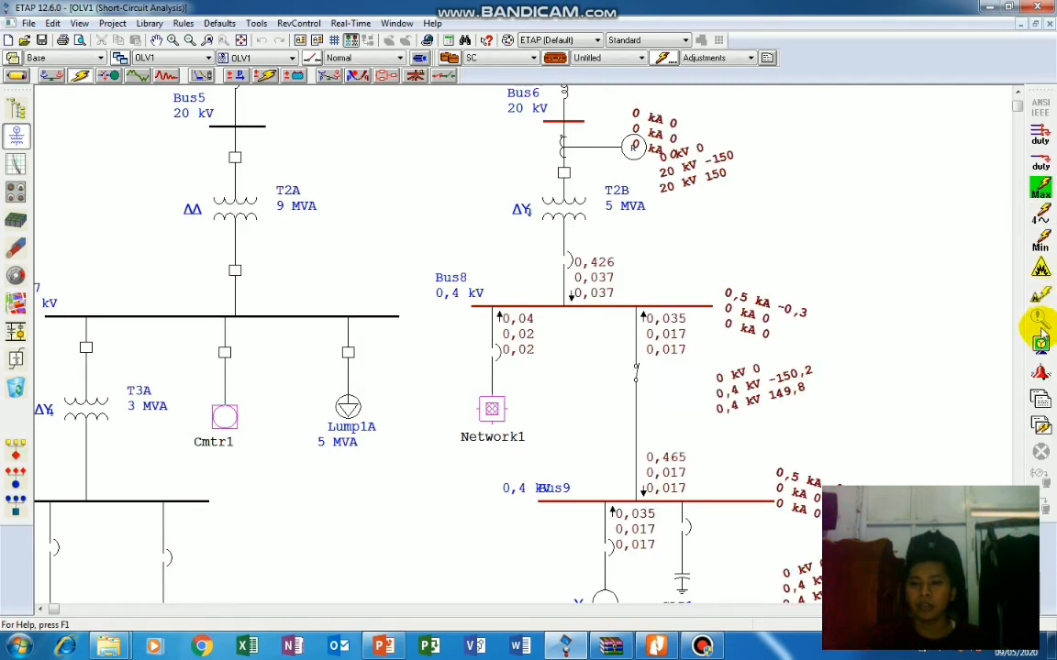
left_click(1039, 369)
left_click(454, 196)
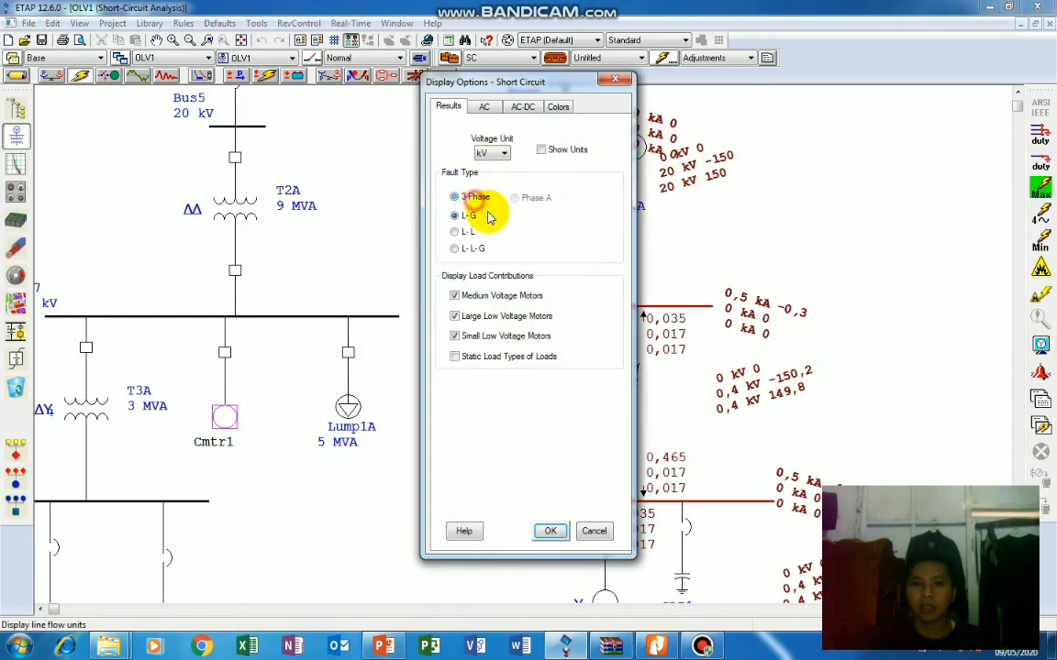
left_click(549, 531)
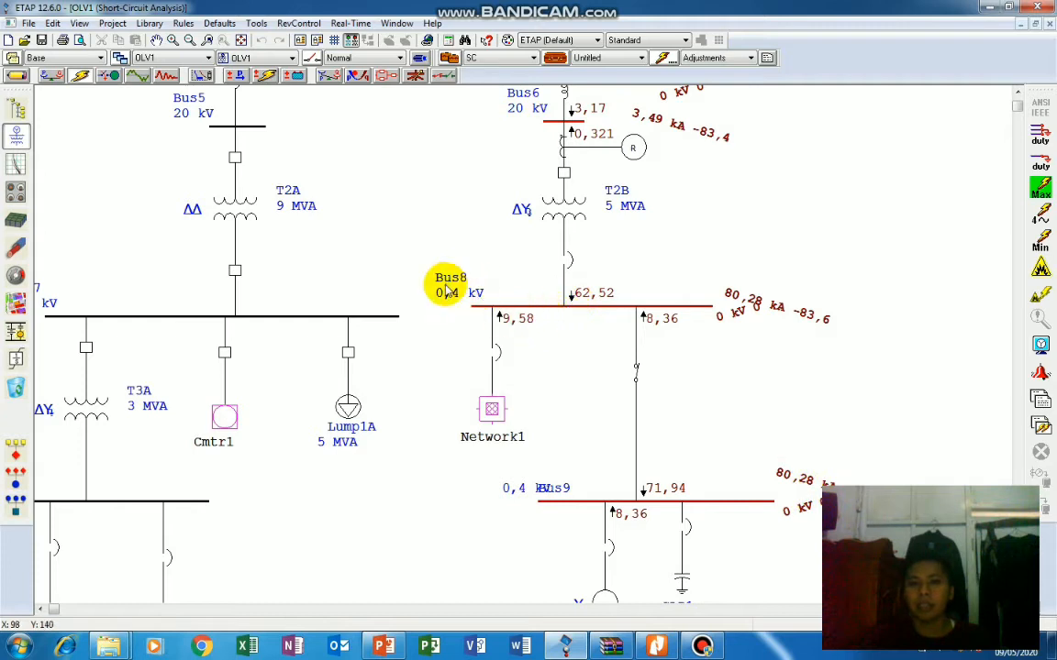
scroll(660, 298, "up", 3)
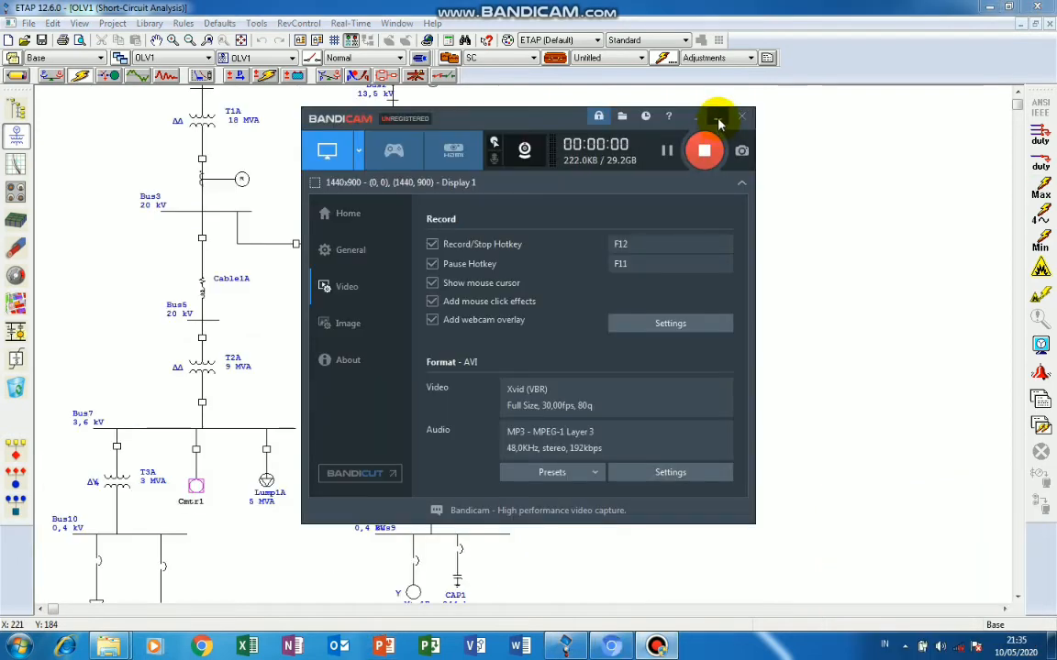
Fault Bus8 on the one-line diagram and run the maximum short-circuit calculation, keeping the 3-Phase results display.
left_click(719, 119)
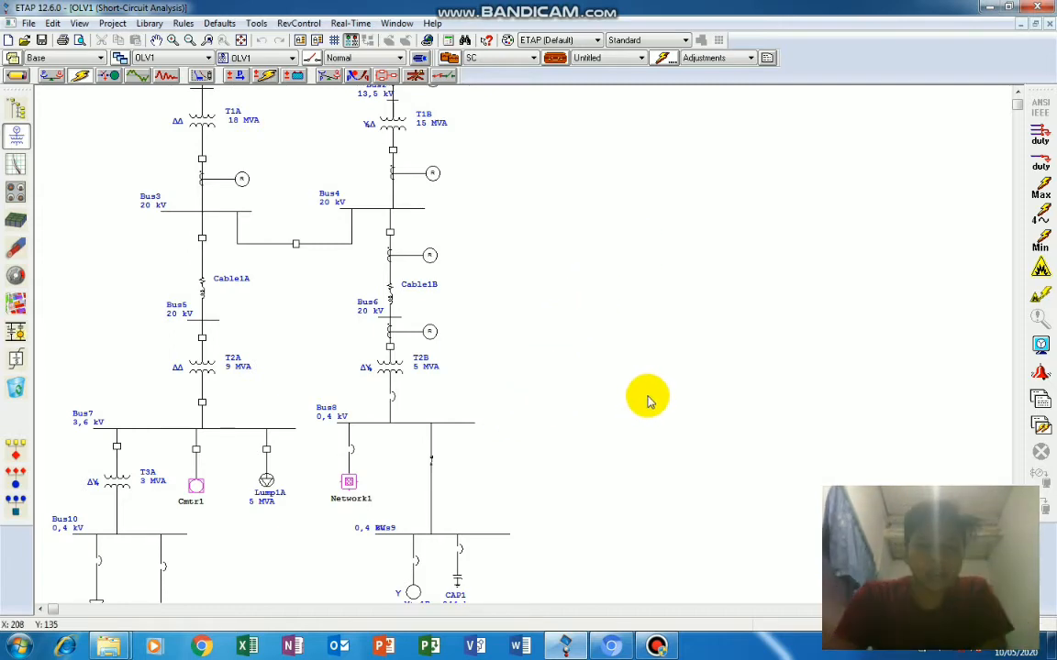
scroll(425, 413, "down", 3)
scroll(52, 304, "up", 3)
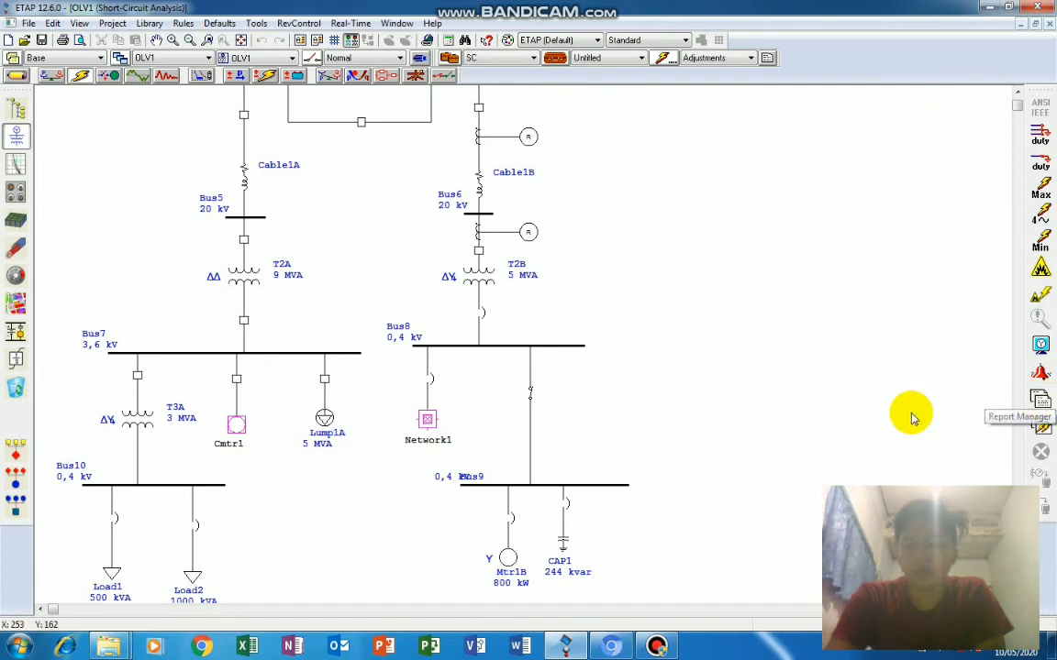
right_click(447, 353)
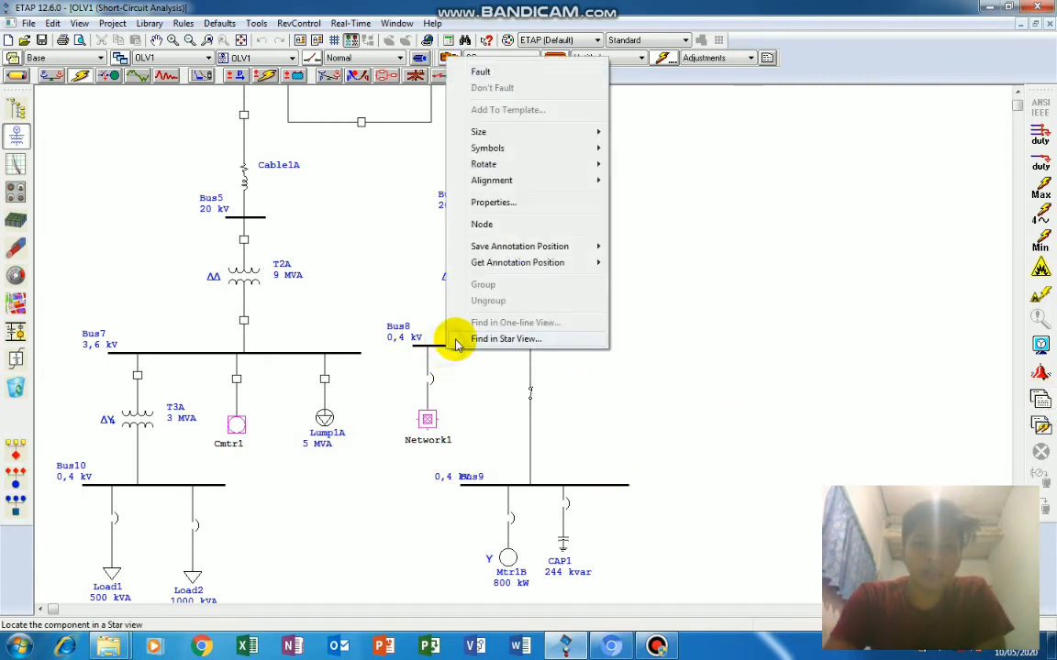
left_click(489, 73)
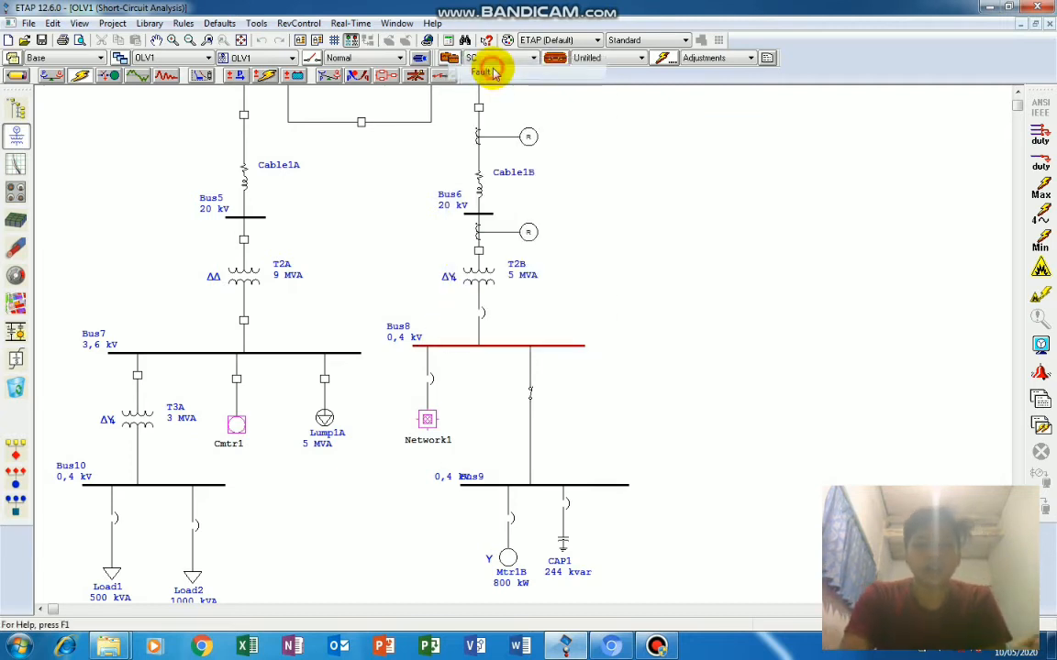
left_click(1043, 189)
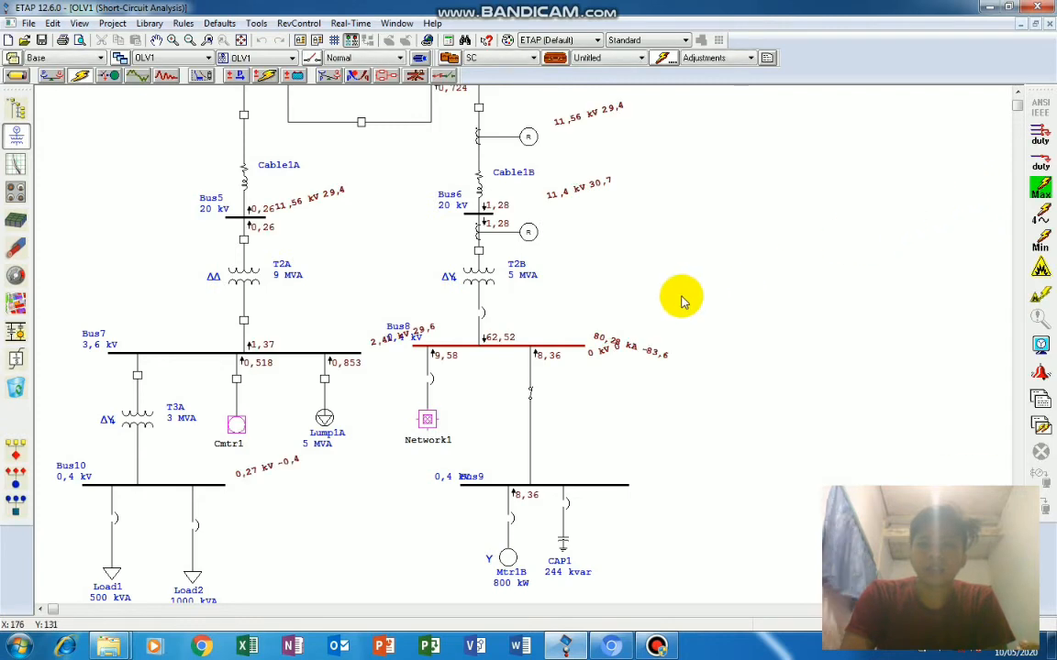
left_click(1041, 342)
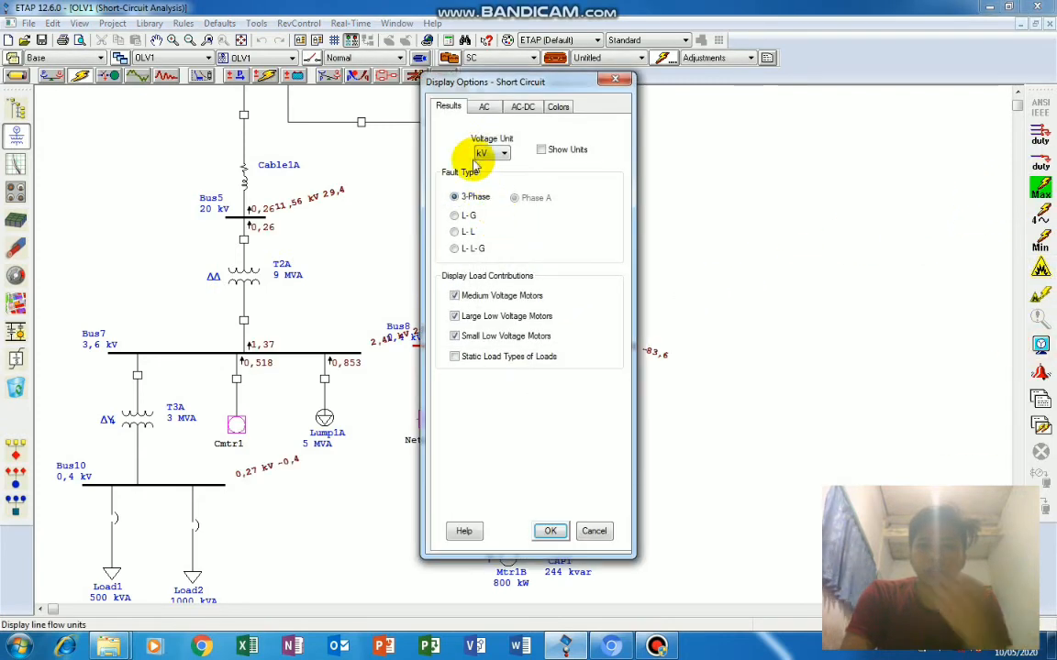
left_click(549, 531)
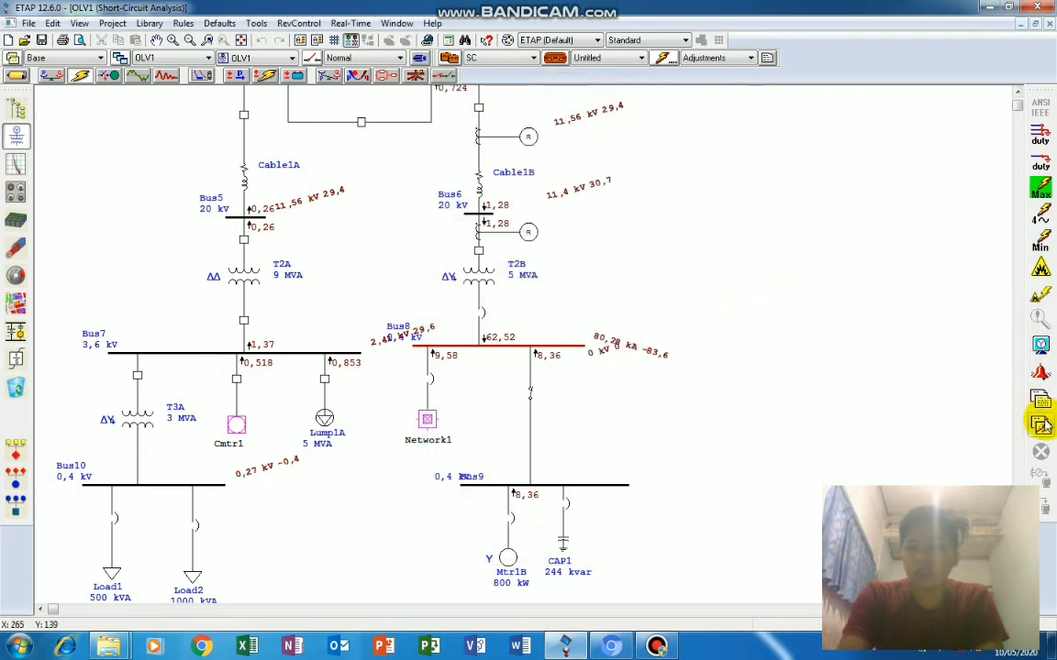
Open the Short-Circuit Report from the ANSI unbalanced result reports in the report viewer and maximize it.
left_click(1040, 404)
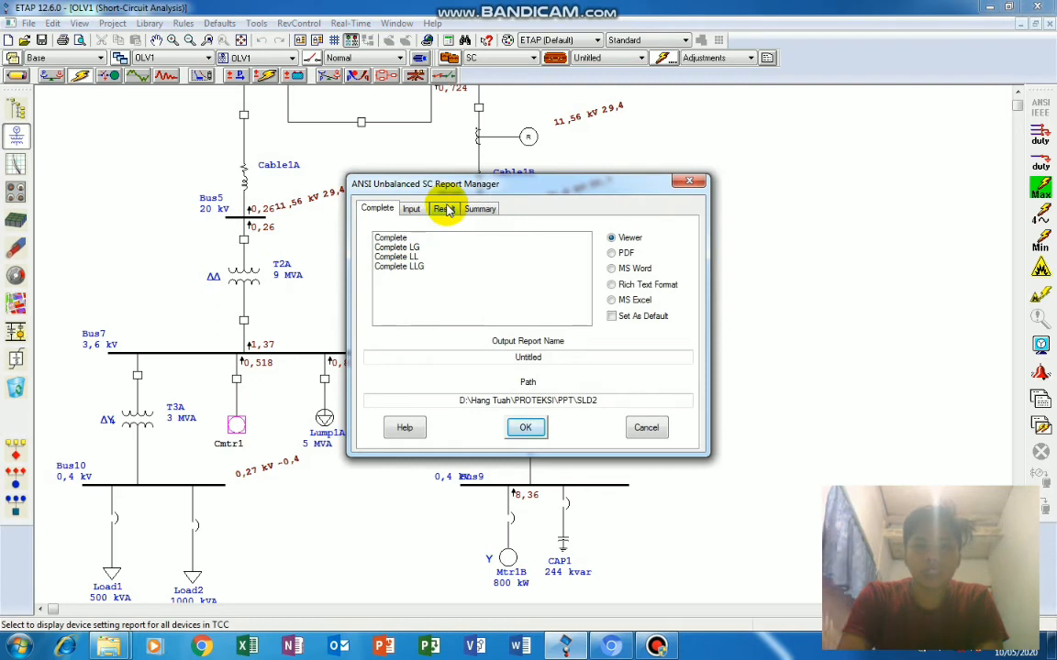
left_click(444, 209)
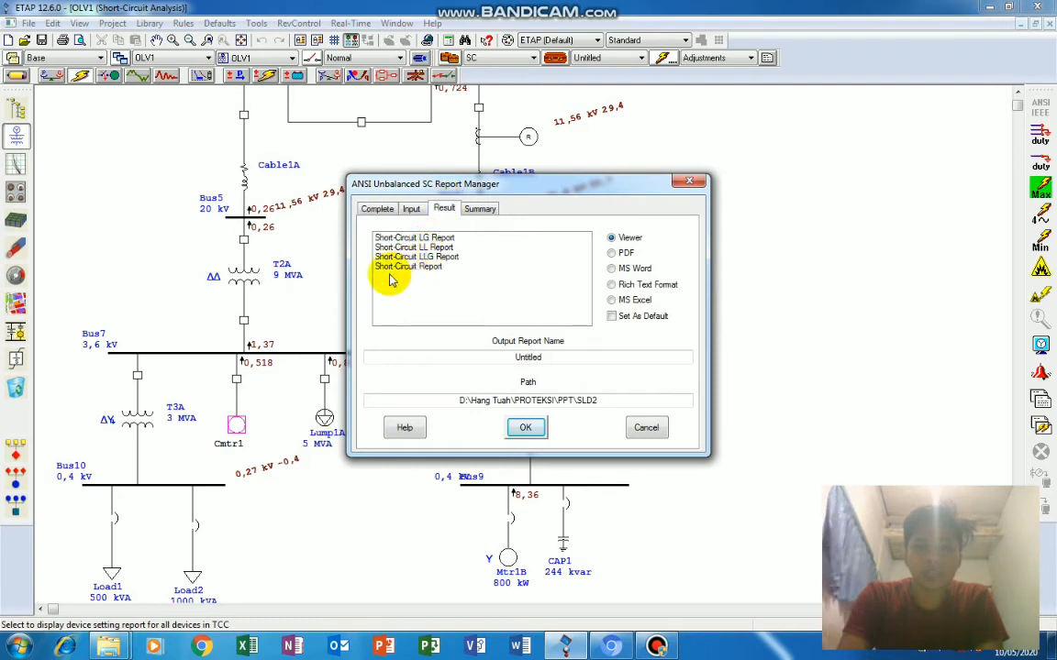
left_click(403, 267)
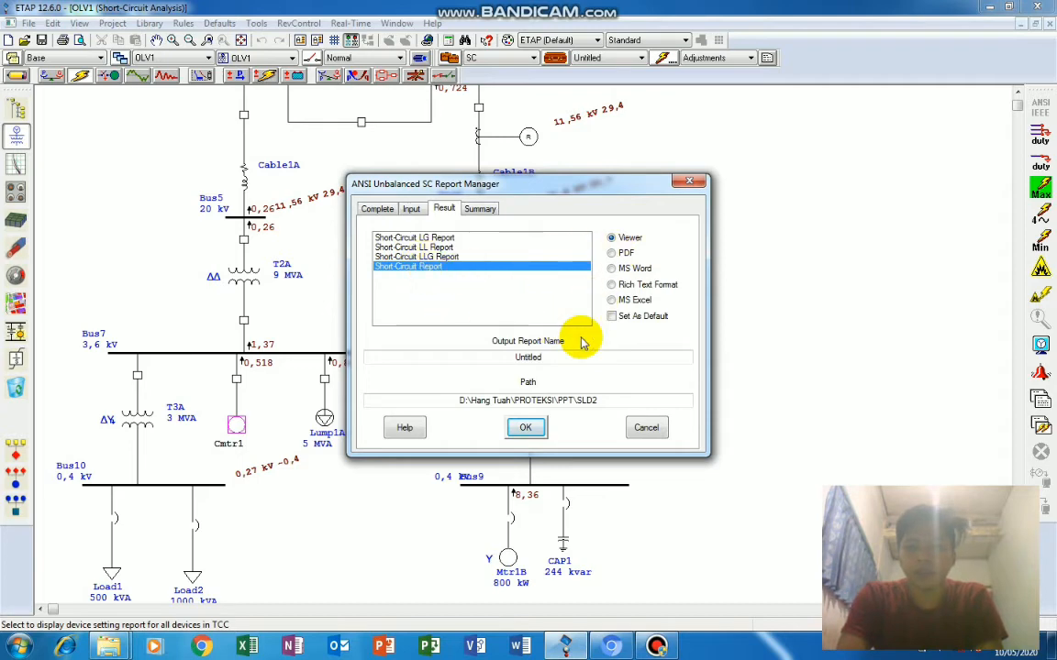
left_click(526, 429)
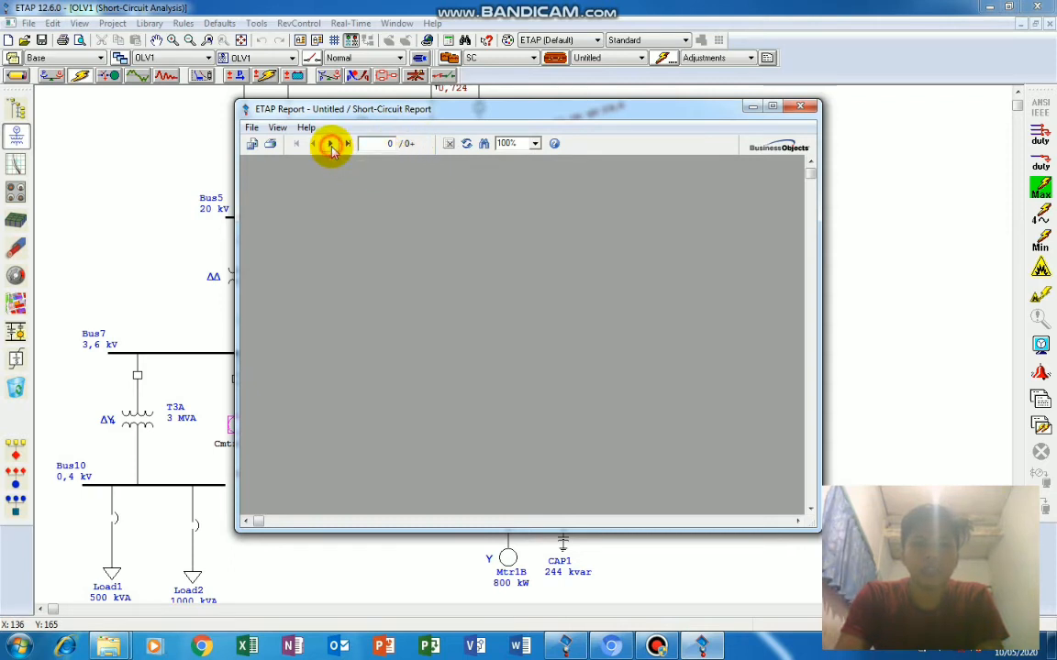
double_click(618, 111)
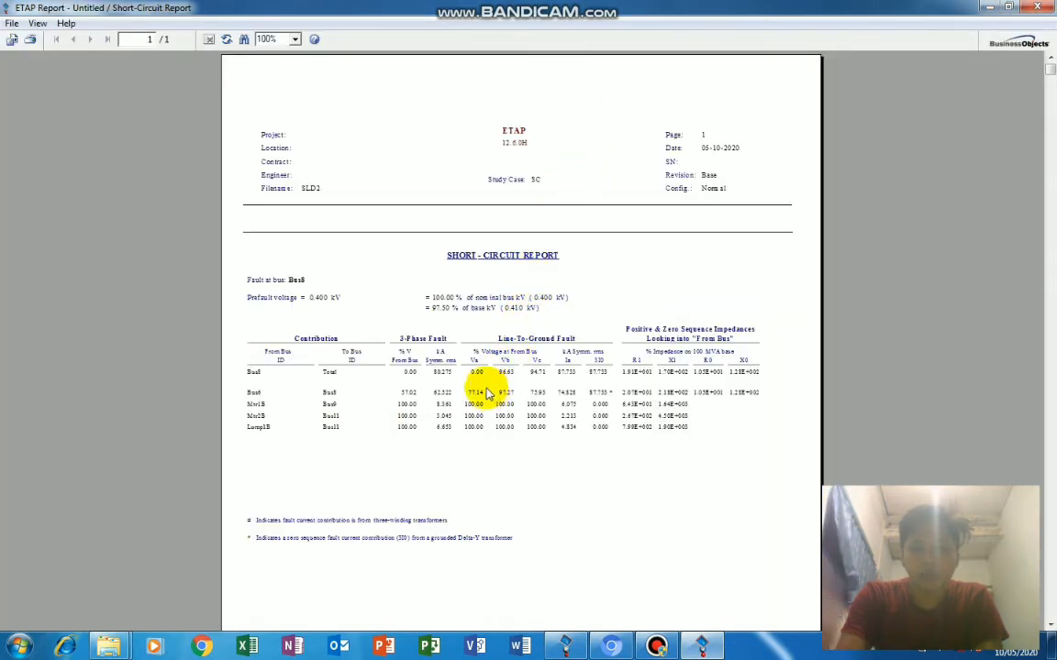
Arrange the one-line diagram and the Short-Circuit Report side by side with Bus8 in view.
left_click_drag(512, 9, 1056, 171)
left_click_drag(412, 9, 1, 99)
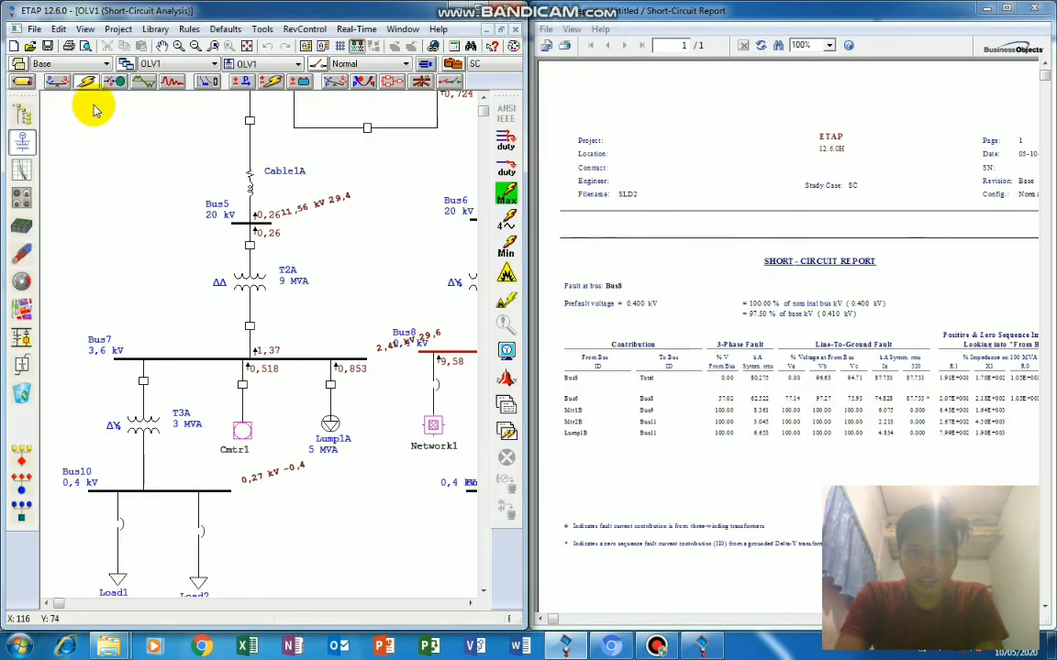
scroll(748, 378, "up", 2)
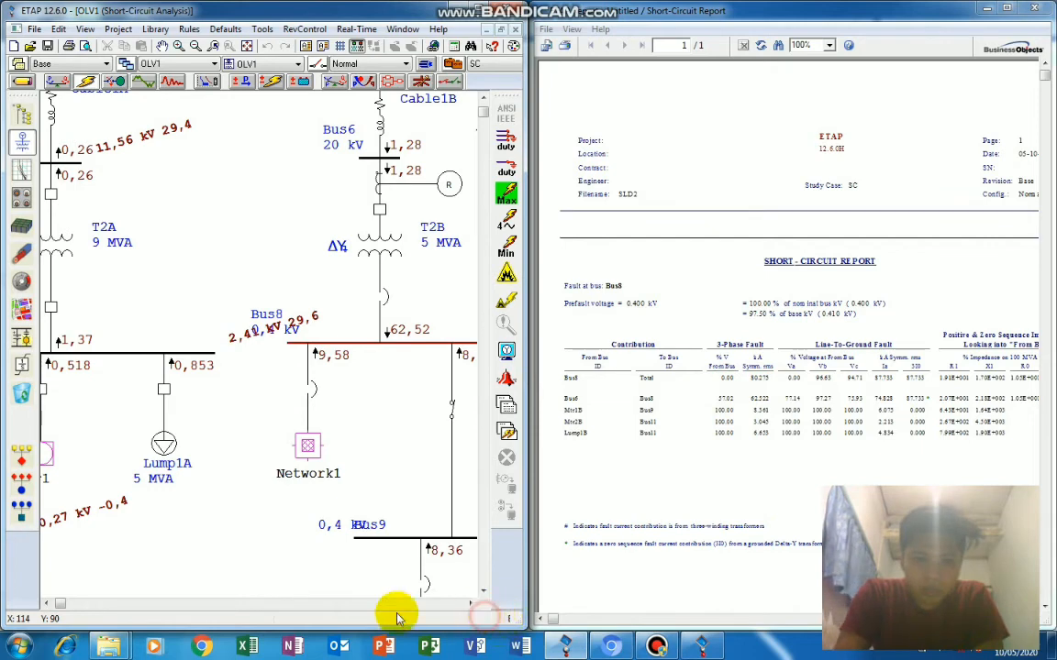
left_click(469, 605)
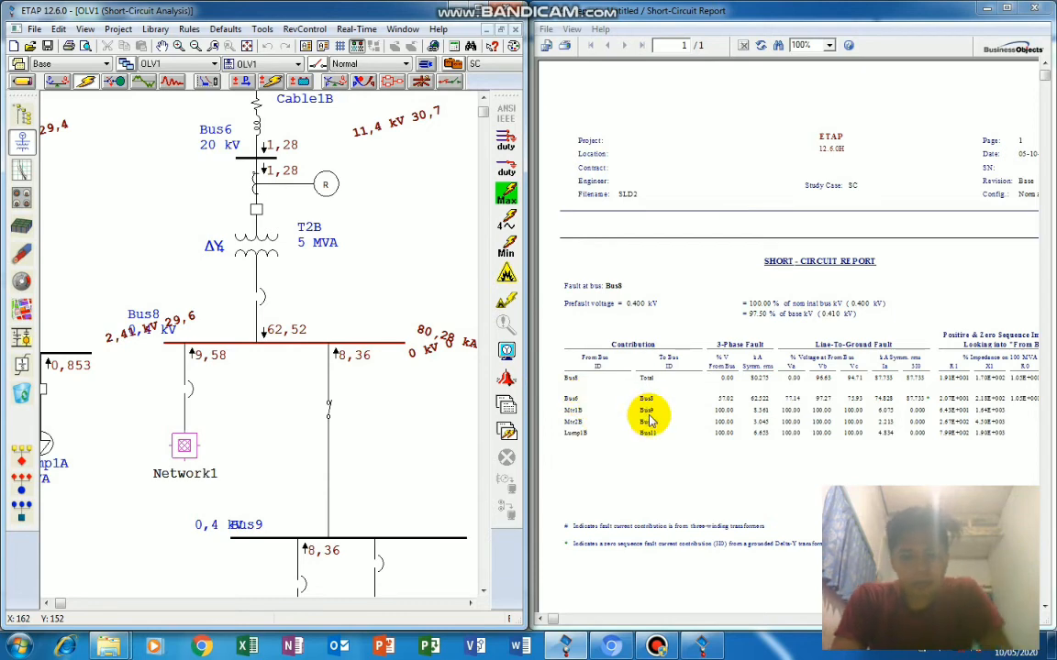
Enlarge the report to 150% and compare its 3-phase contributions at Bus8 with those on the one-line diagram.
scroll(650, 420, "up", 3)
scroll(651, 421, "down", 1)
scroll(448, 432, "down", 1)
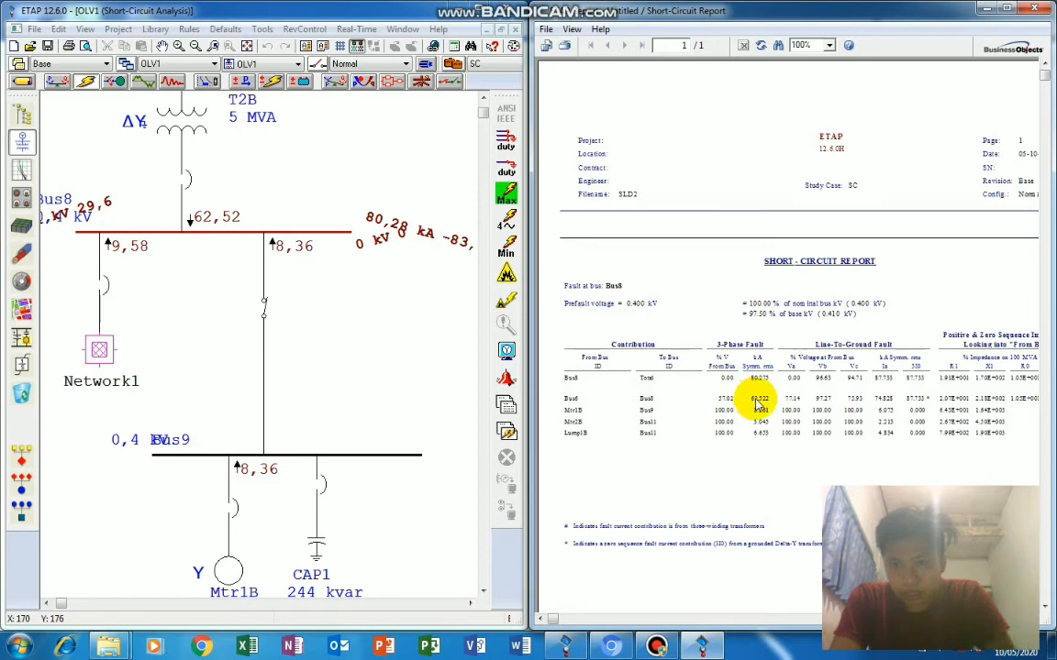
left_click(828, 45)
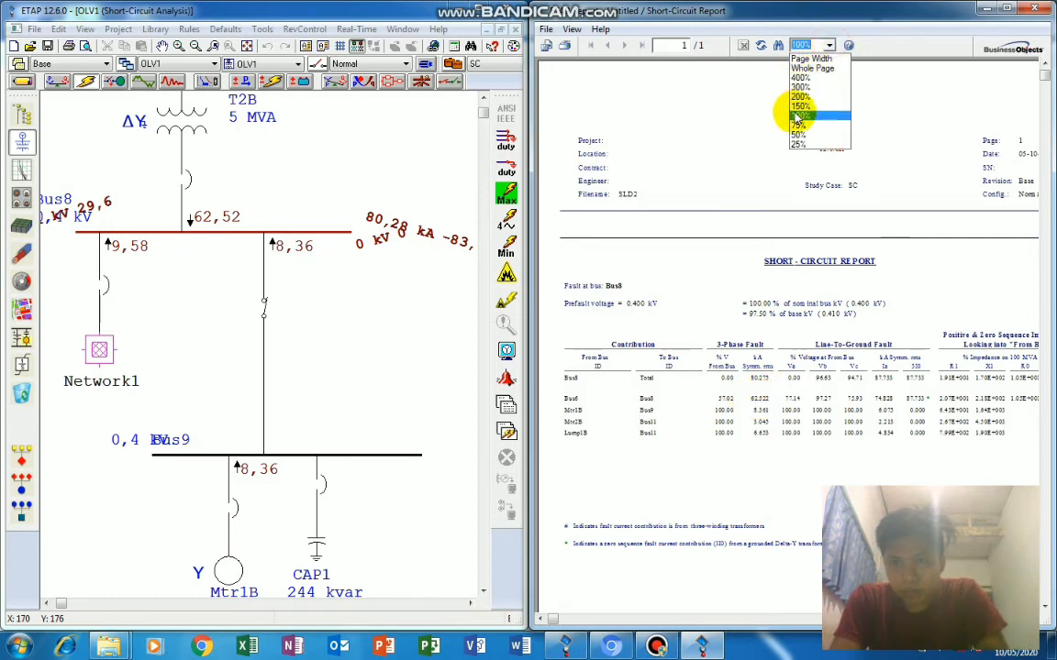
left_click(800, 106)
scroll(773, 436, "down", 3)
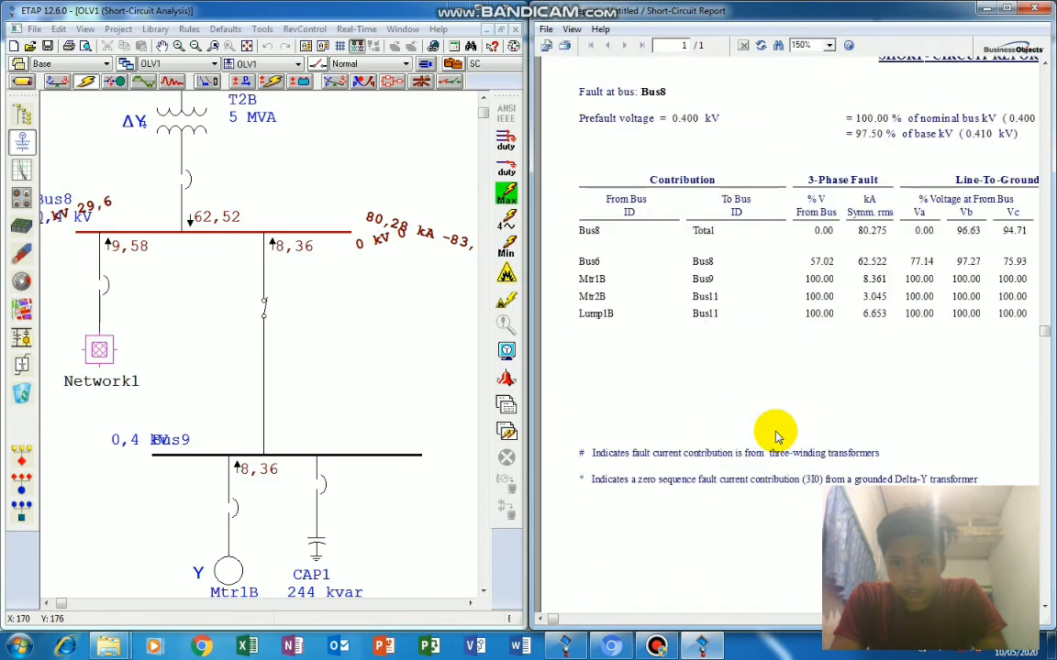
Remove the fault from Bus8 and fault Bus9 on the one-line diagram.
scroll(755, 389, "up", 3)
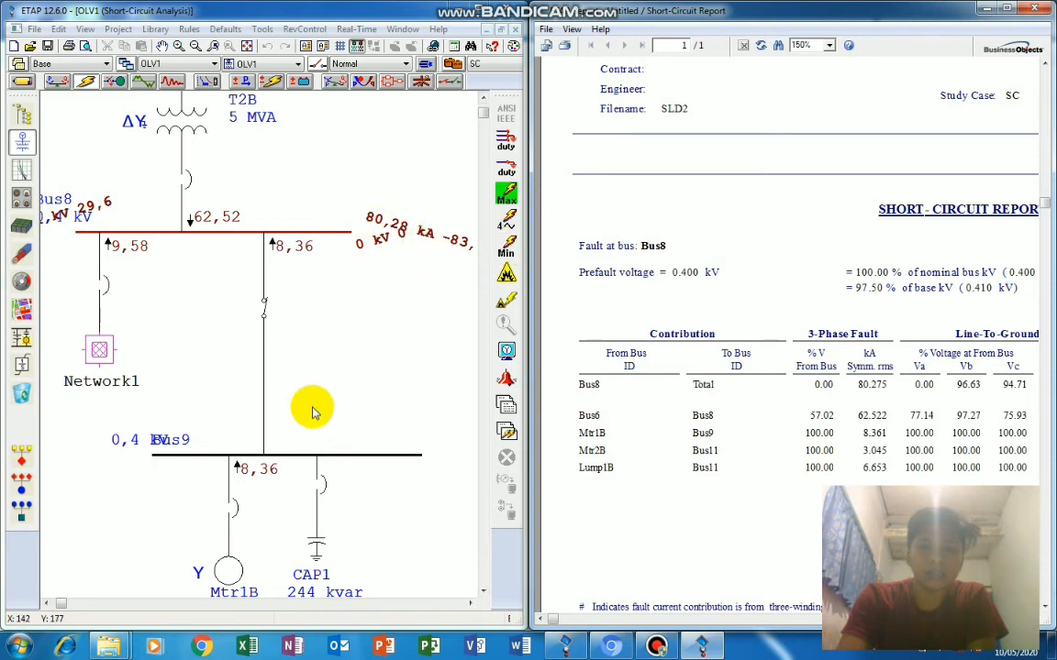
right_click(290, 240)
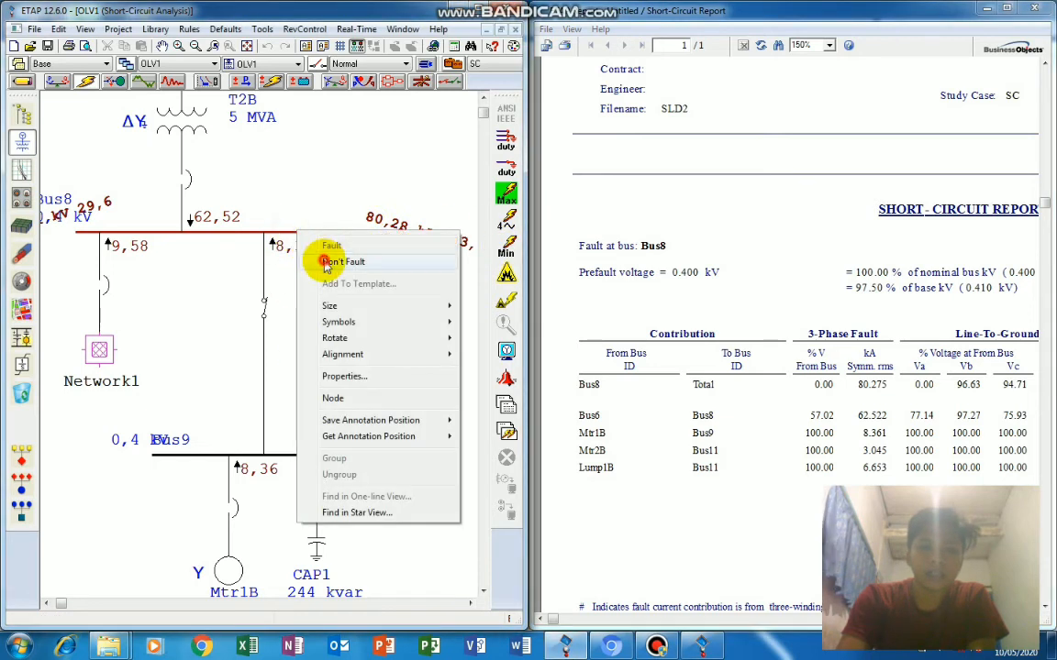
left_click(294, 260)
right_click(290, 455)
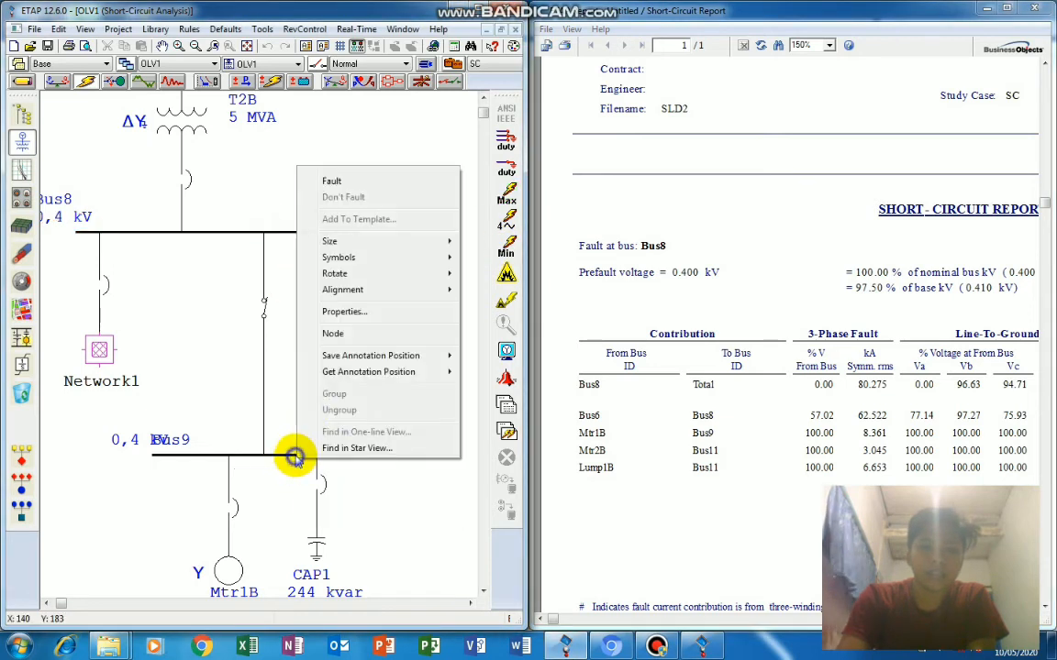
left_click(335, 183)
Close the open Short-Circuit Report and run the ANSI 3-phase device duty calculation for the Bus9 fault.
left_click(505, 195)
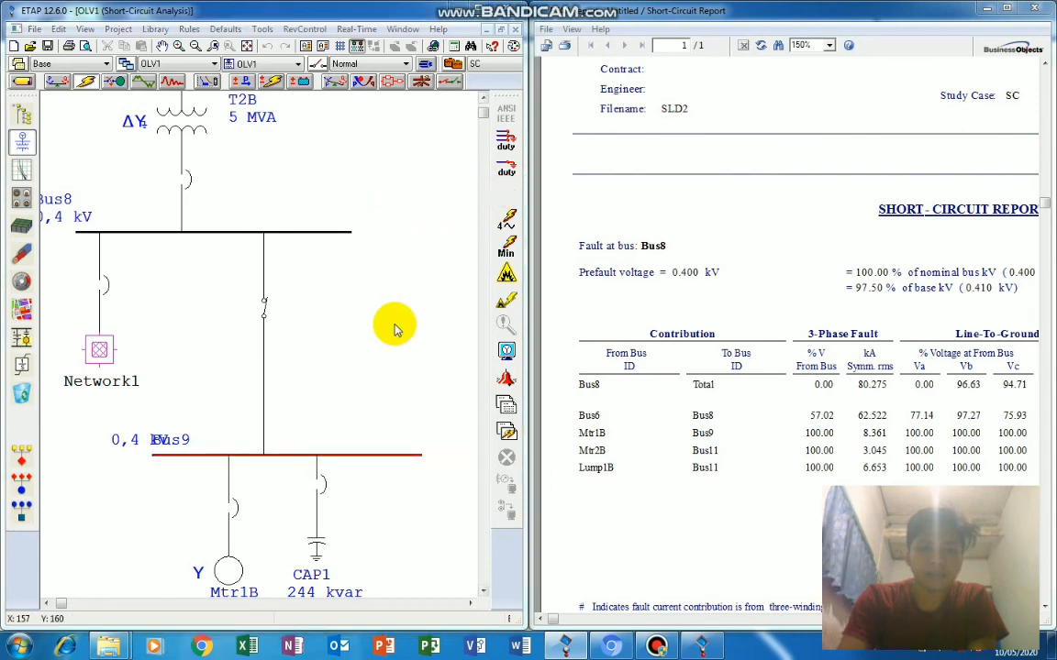
left_click(667, 372)
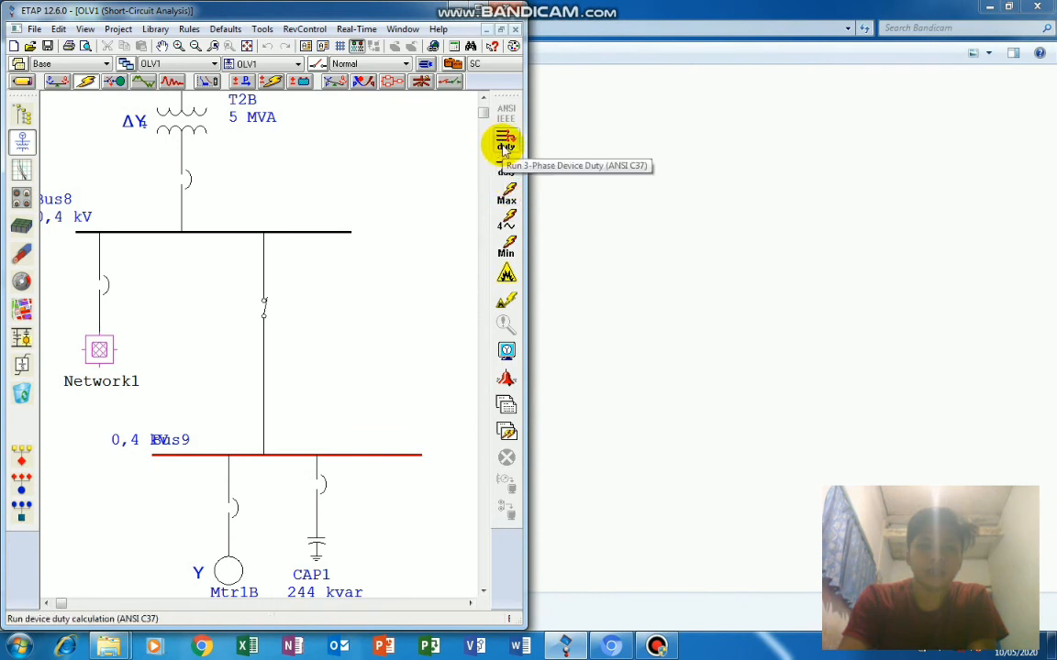
left_click(506, 145)
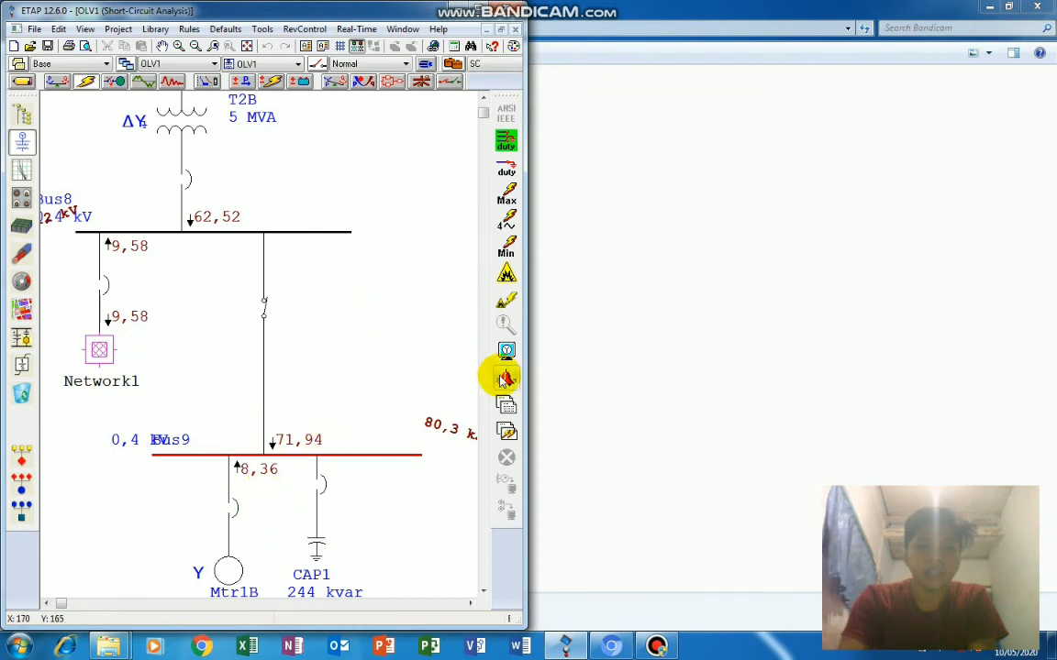
Open the Momentary Duty-Complete summary report from the ANSI 3-phase report manager in the report viewer.
left_click(506, 405)
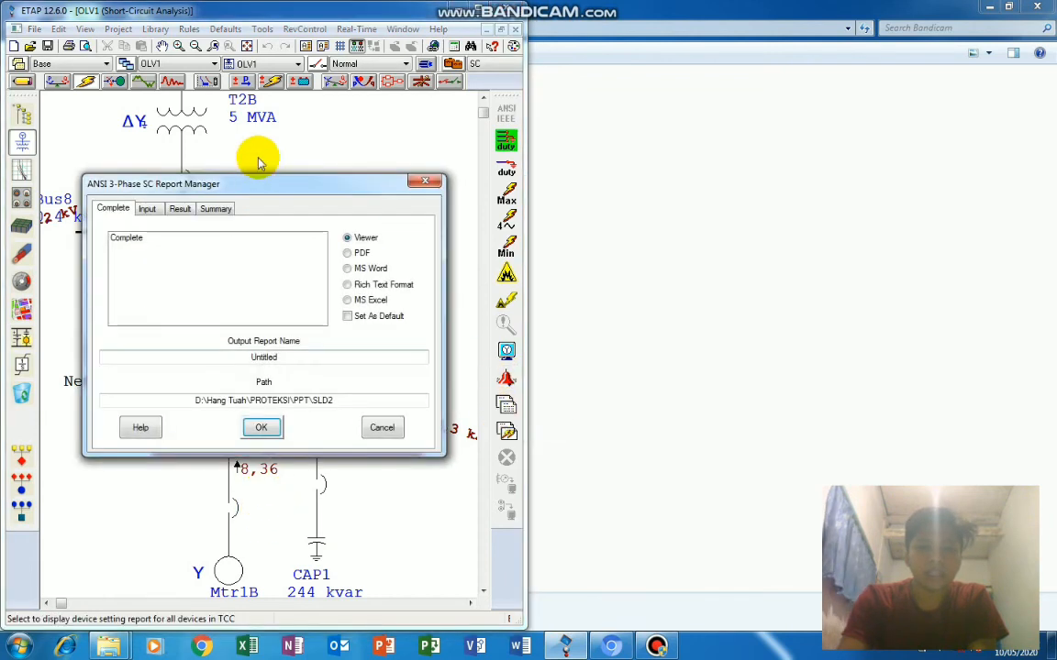
left_click(180, 208)
left_click(210, 209)
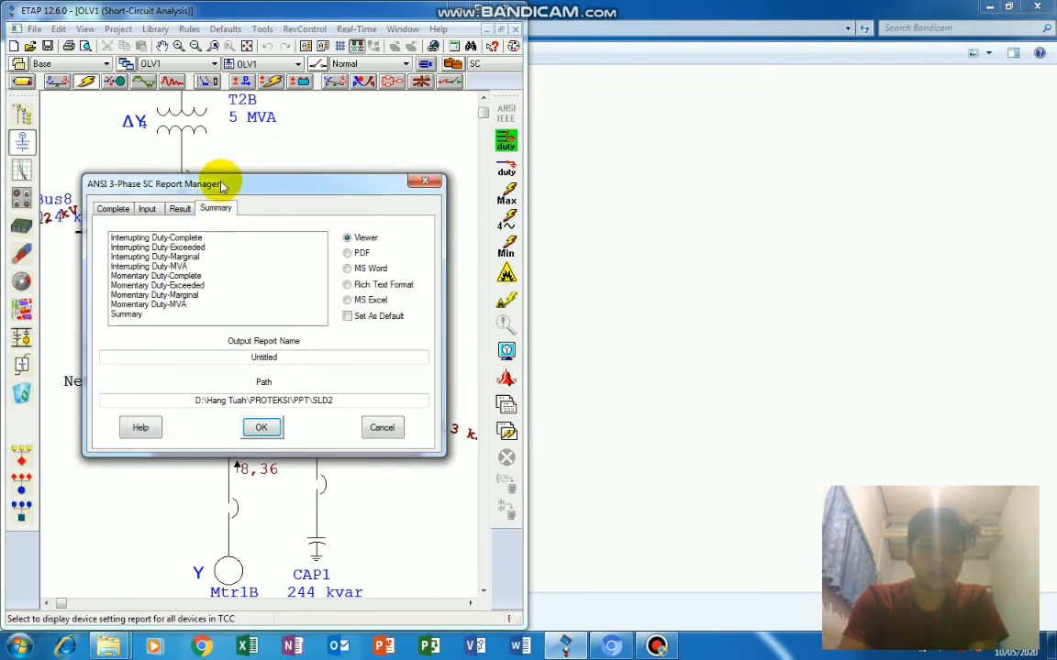
left_click_drag(229, 180, 317, 104)
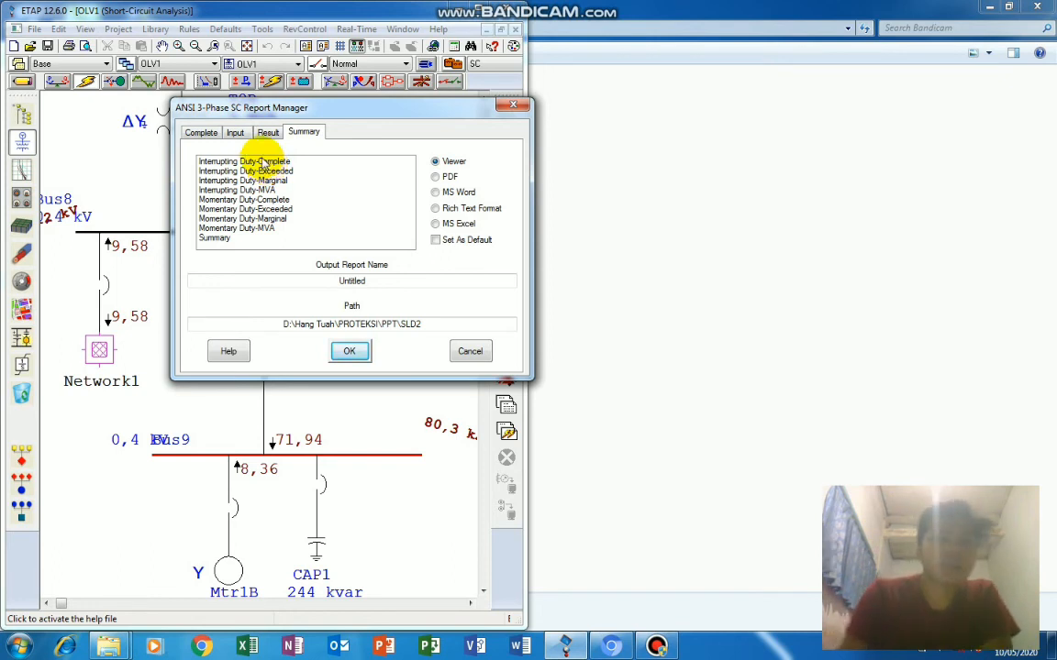
left_click(246, 200)
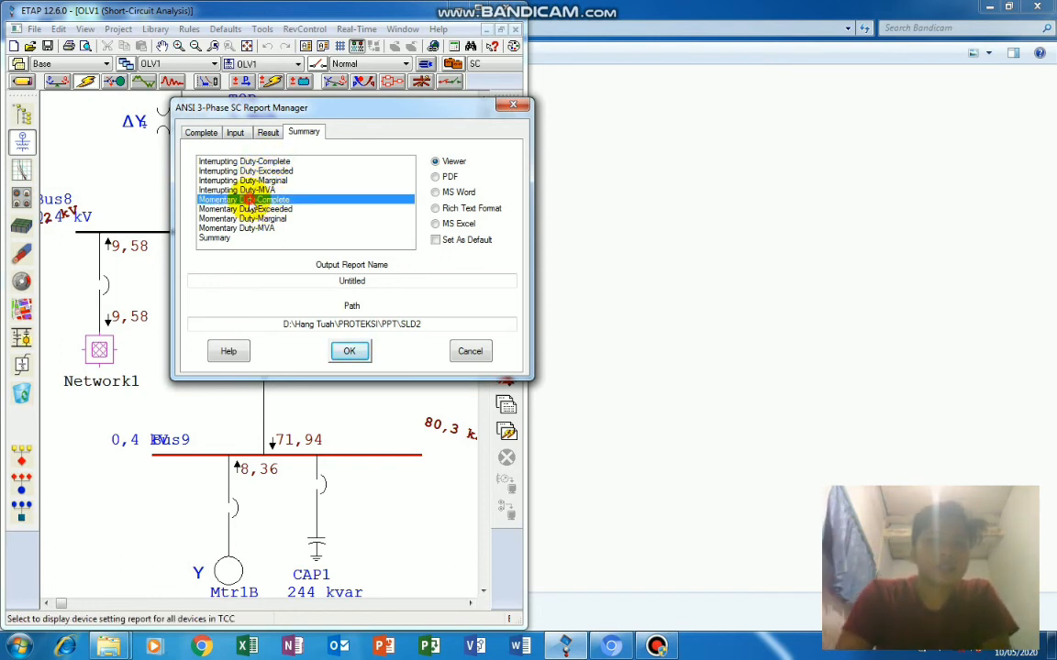
left_click(348, 351)
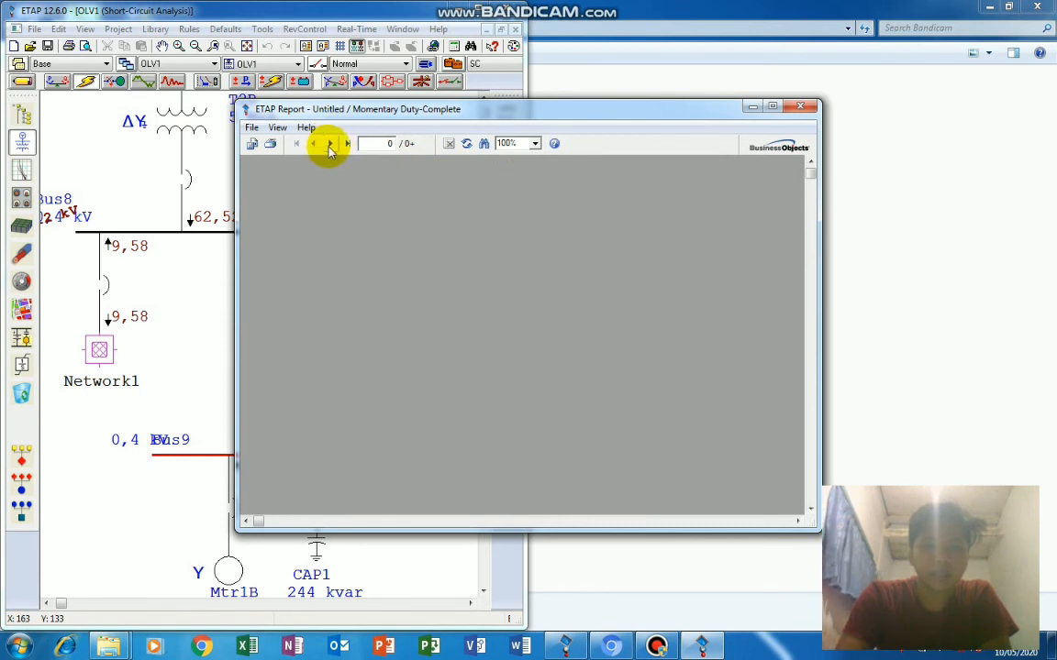
left_click(328, 145)
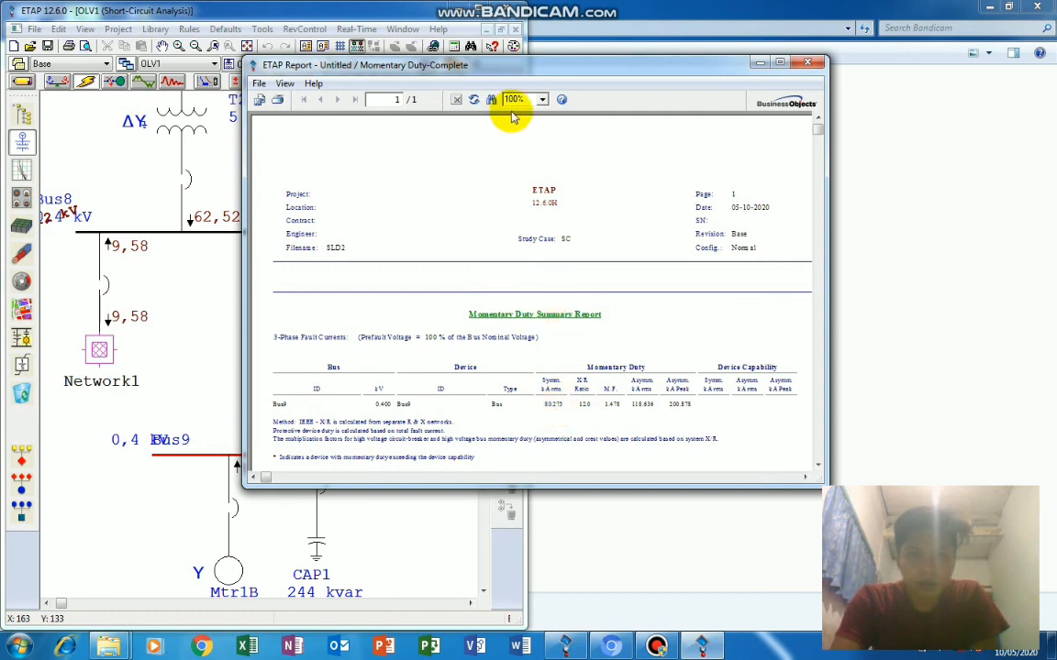
Enlarge the Momentary Duty report to 150% and place it side by side with the one-line diagram.
left_click(542, 101)
left_click(521, 157)
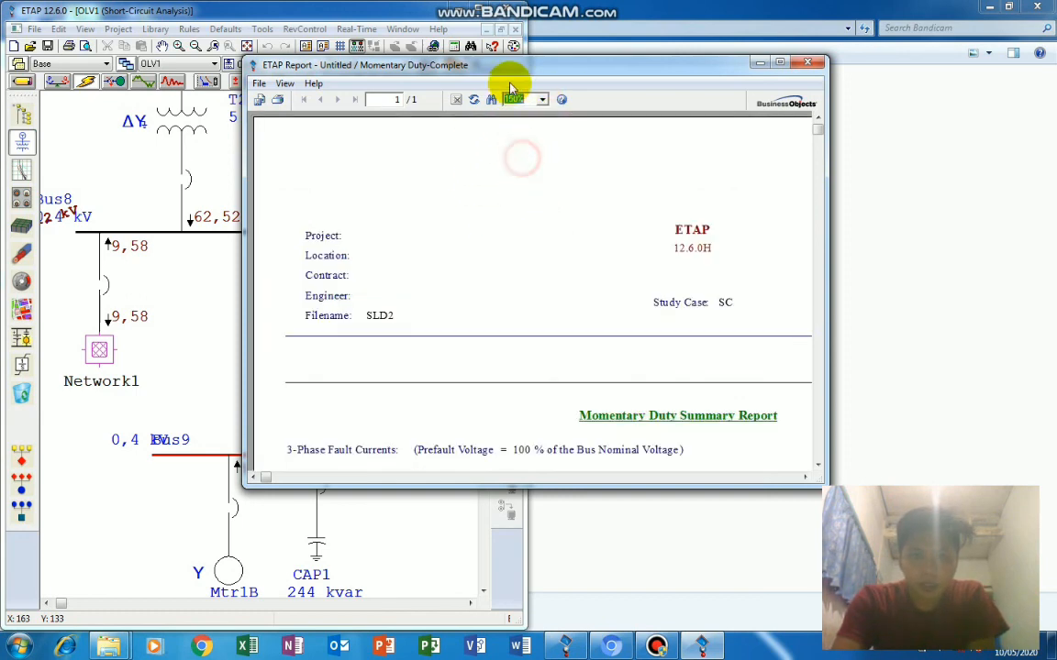
left_click_drag(520, 73, 636, 44)
left_click(589, 252)
scroll(595, 231, "down", 5)
scroll(598, 227, "up", 2)
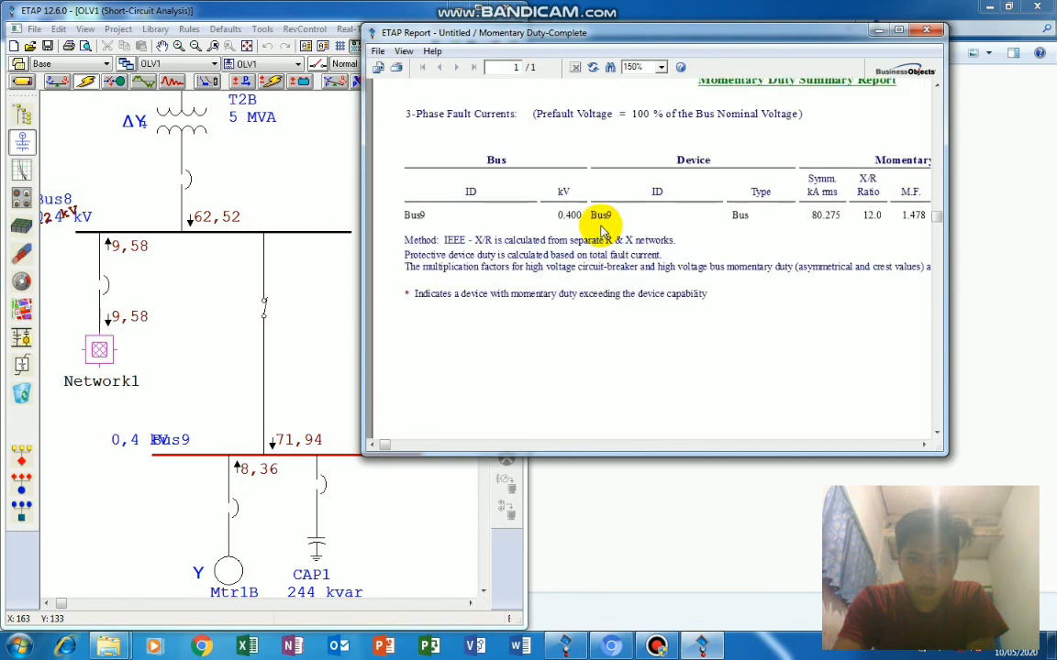
scroll(732, 241, "up", 2)
left_click_drag(694, 32, 1055, 37)
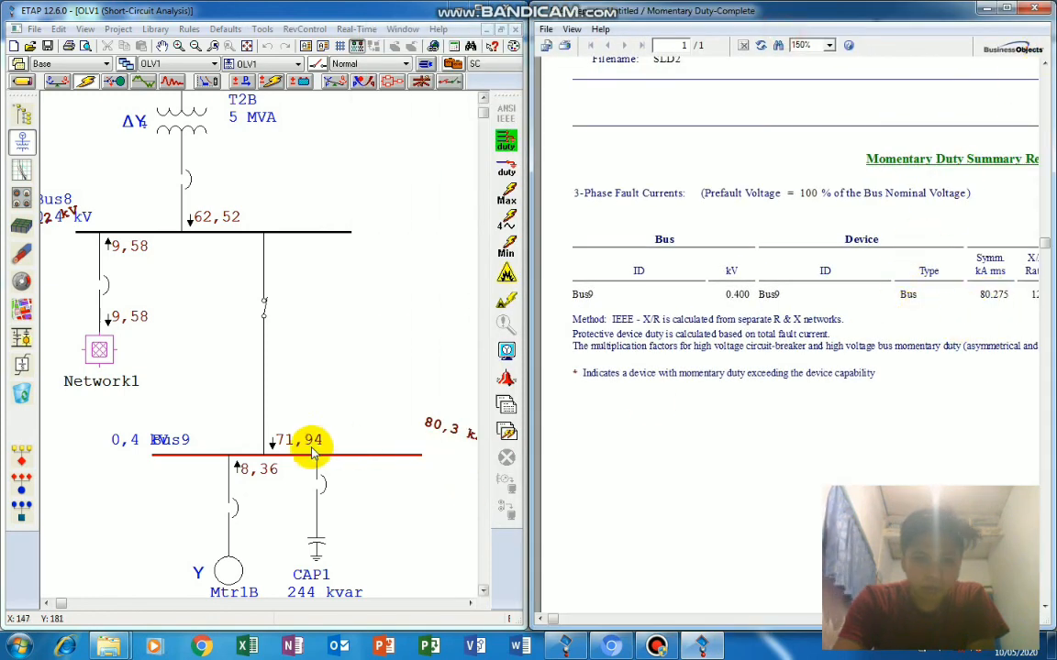
Move Bus9's fault-current label into full view and compare it with the report's momentary duty and device capability values.
left_click(434, 429)
left_click_drag(432, 429, 369, 433)
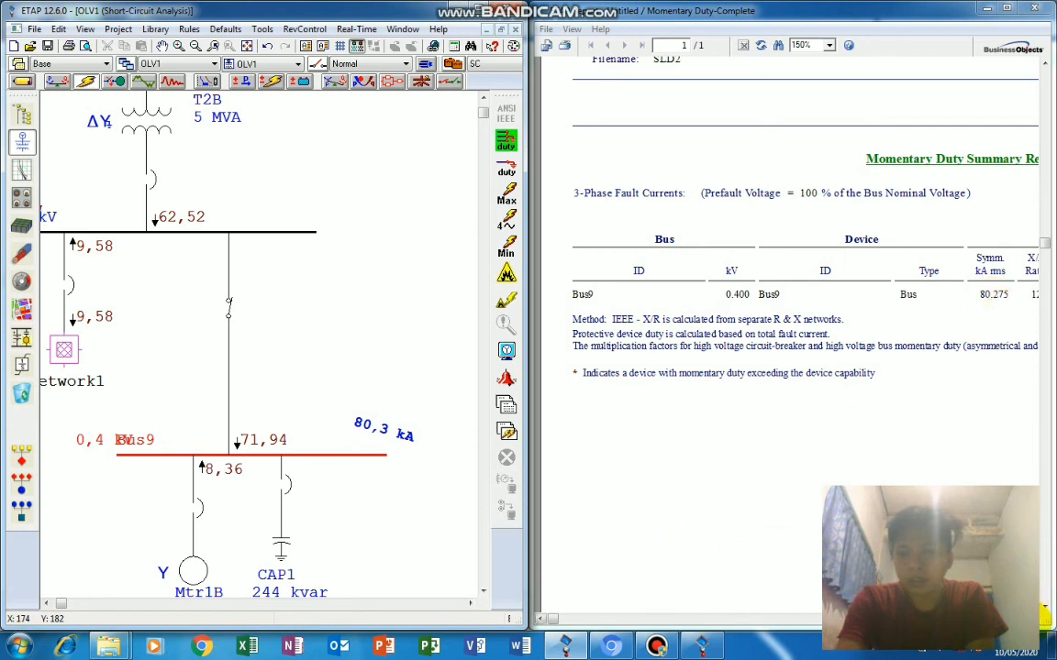
scroll(720, 353, "right", 8)
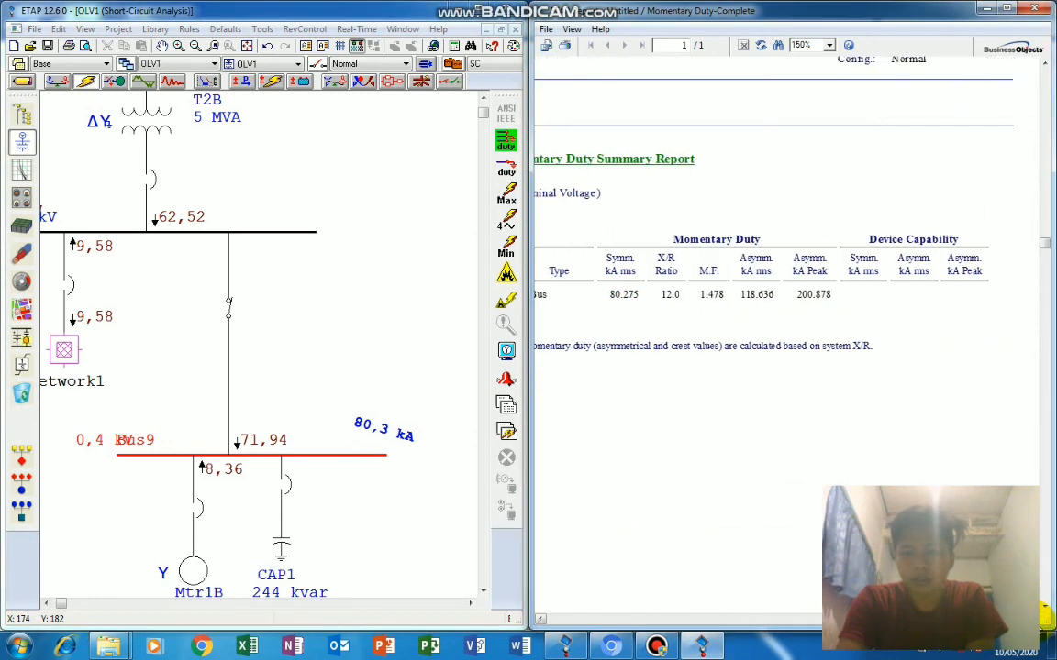
left_click(542, 620)
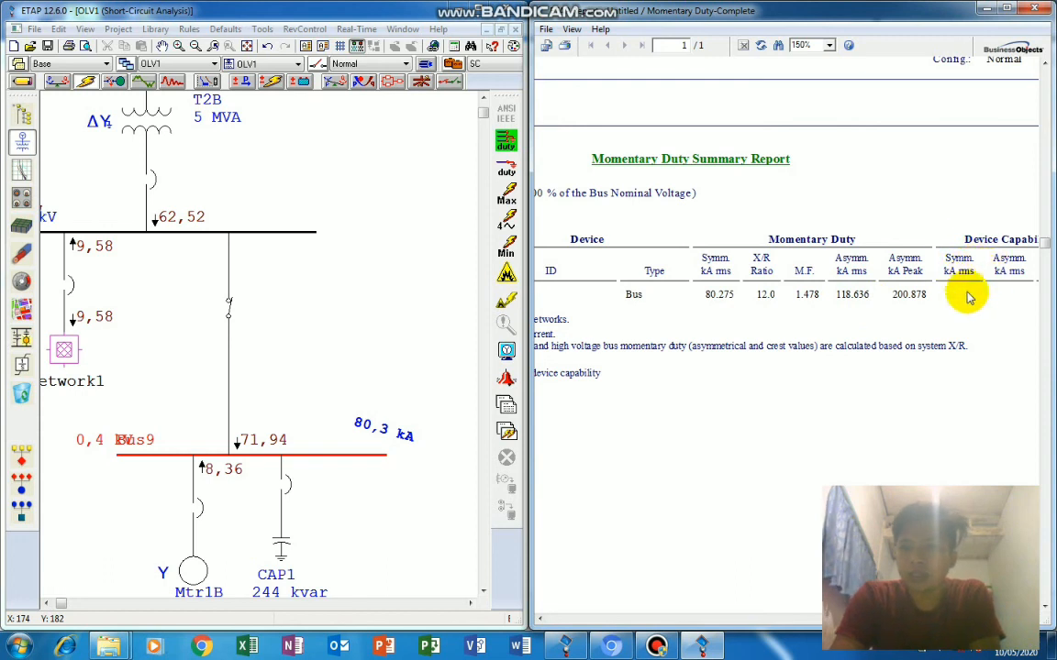
scroll(1044, 610, "right", 2)
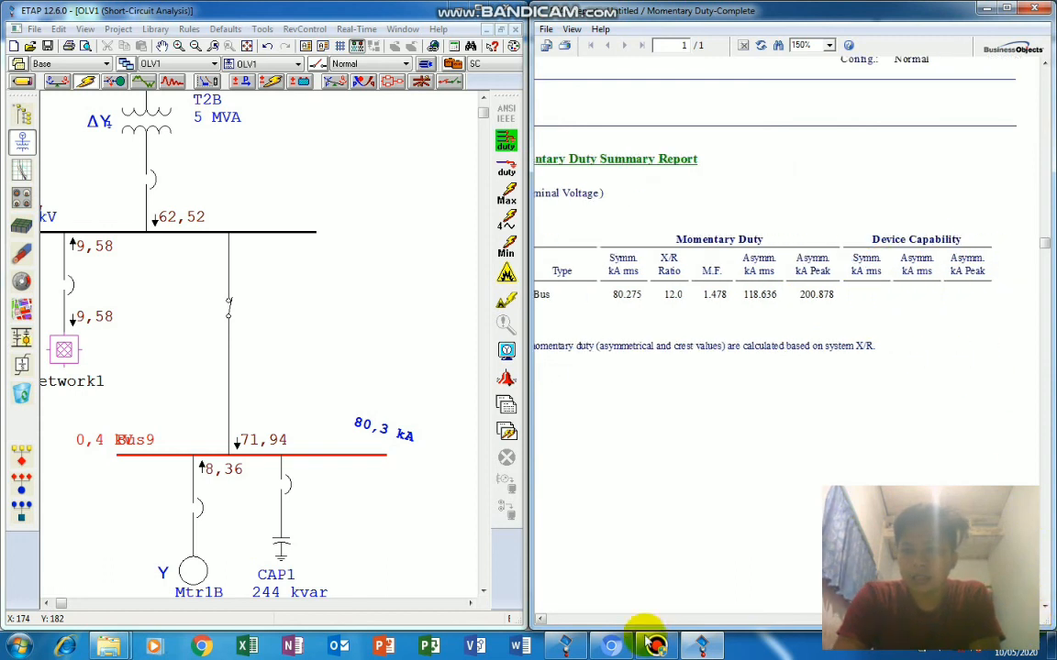
left_click(541, 620)
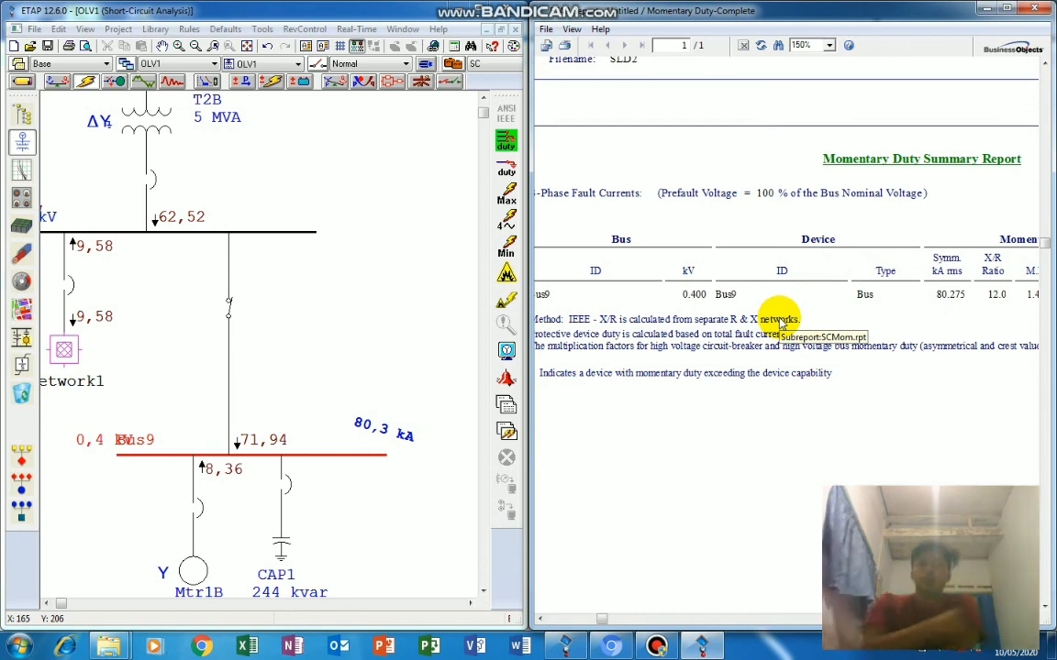
Close the Momentary Duty report and maximize the one-line diagram window with Bus8 and Bus9 in view.
left_click(1046, 9)
left_click(475, 10)
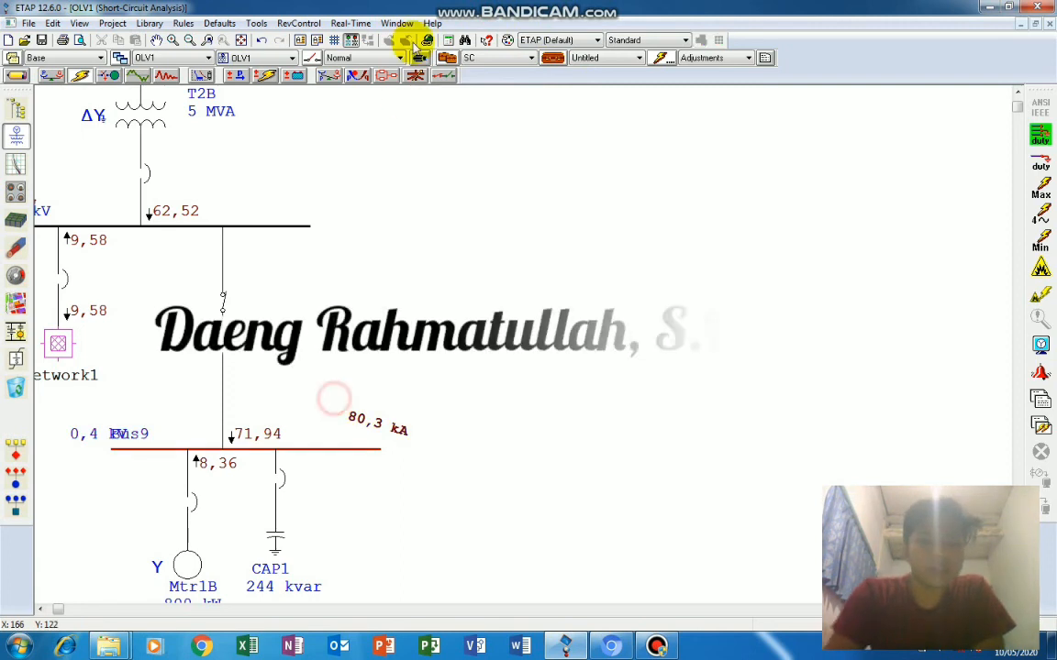
scroll(518, 187, "down", 1)
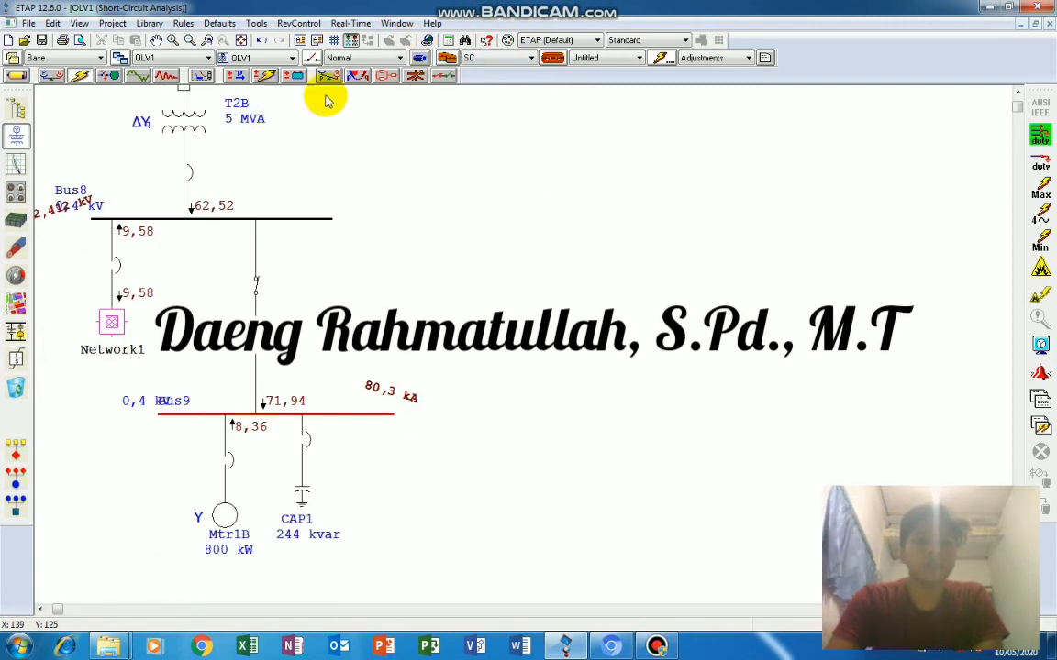
left_click(657, 646)
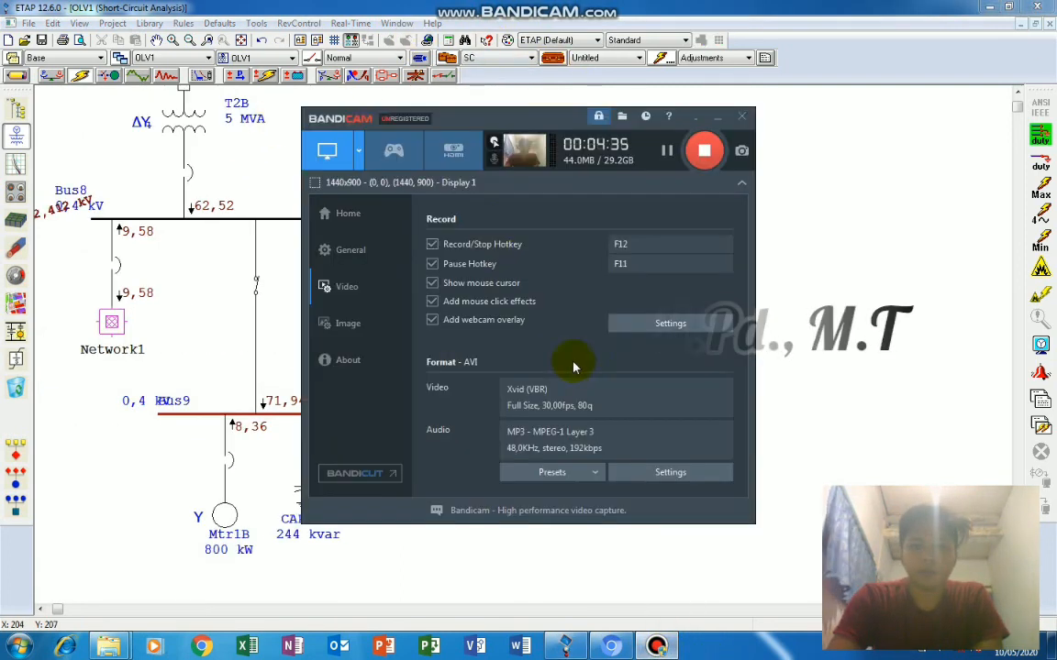